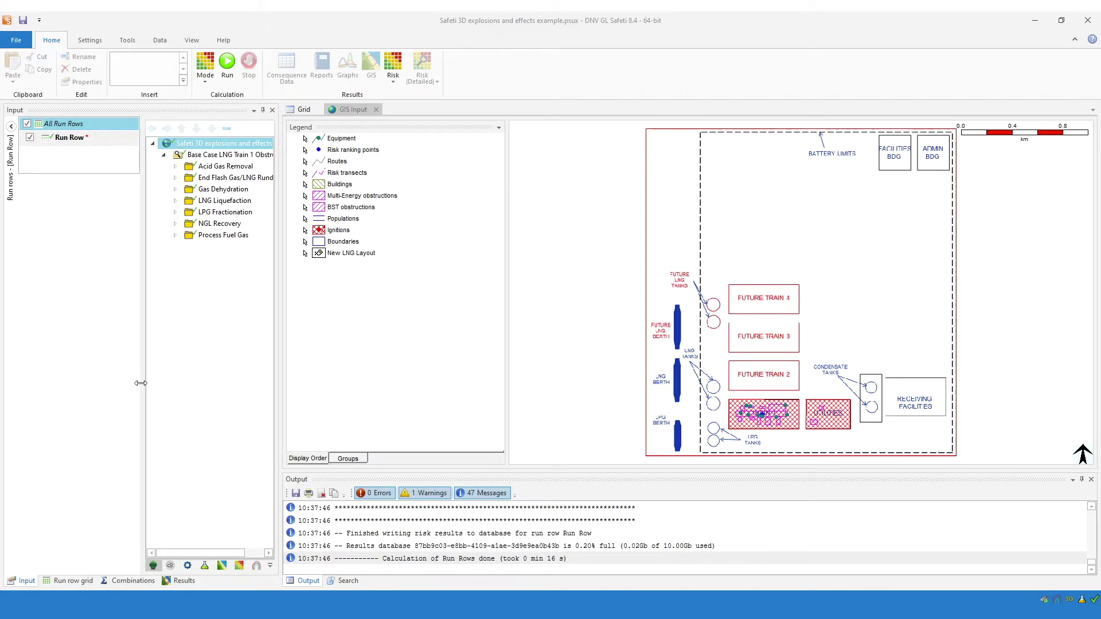
Tick 'Store results database in the study file' in the workspace properties and apply with OK.
{"action": "double_click", "coordinate": [225, 144]}
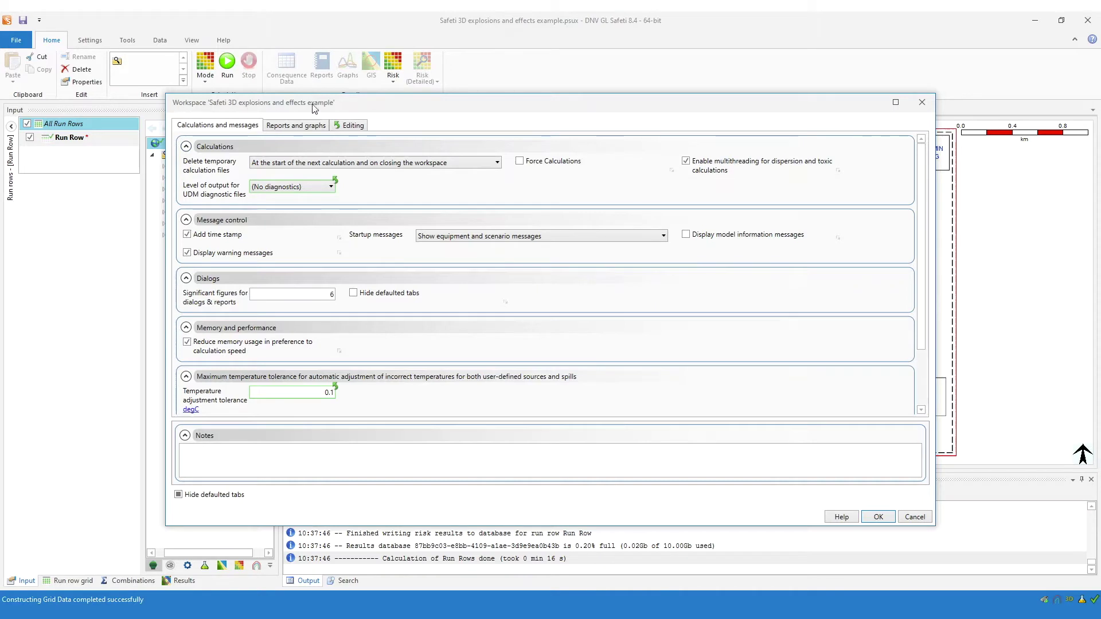
{"action": "scroll", "coordinate": [712, 402], "scroll_direction": "down", "scroll_amount": 2}
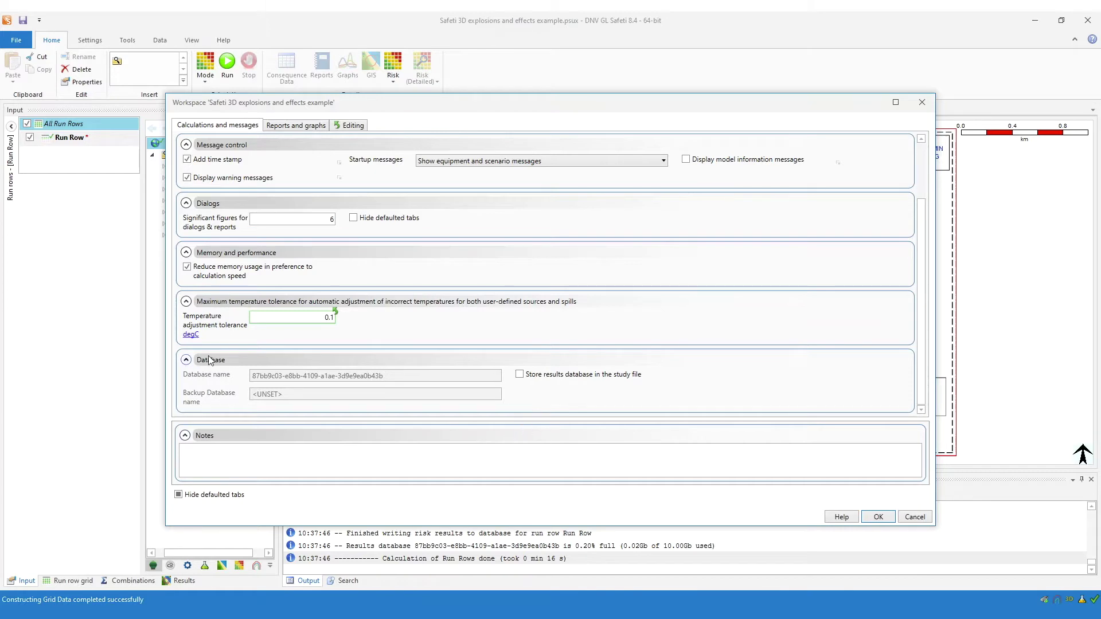
{"action": "left_click", "coordinate": [520, 374]}
{"action": "left_click", "coordinate": [521, 376]}
{"action": "left_click", "coordinate": [520, 375]}
{"action": "left_click", "coordinate": [878, 517]}
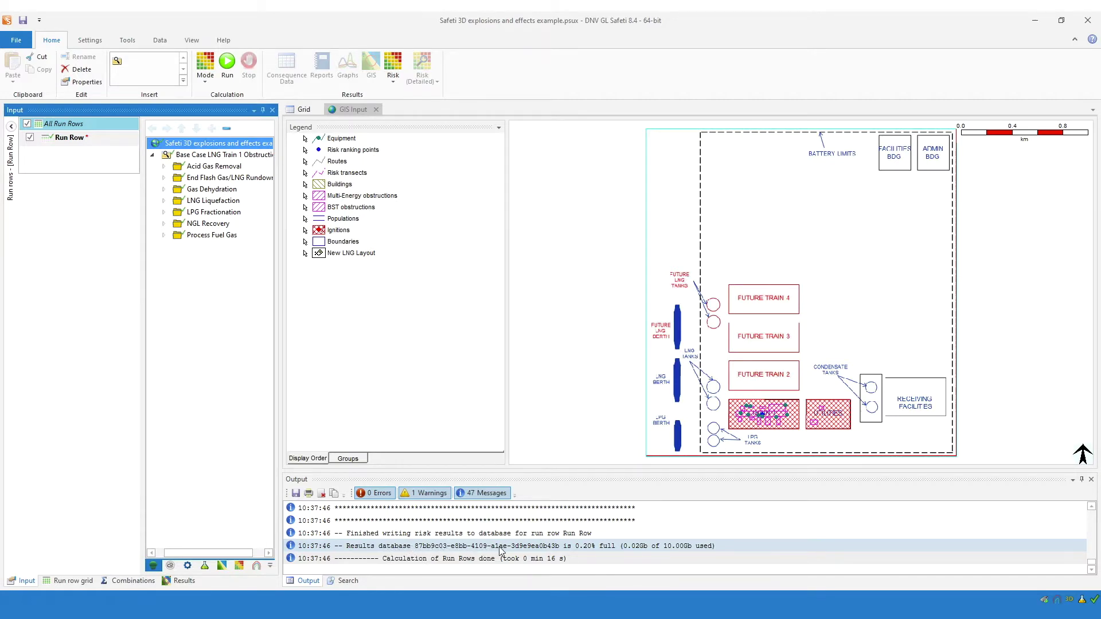
{"action": "left_click", "coordinate": [432, 562]}
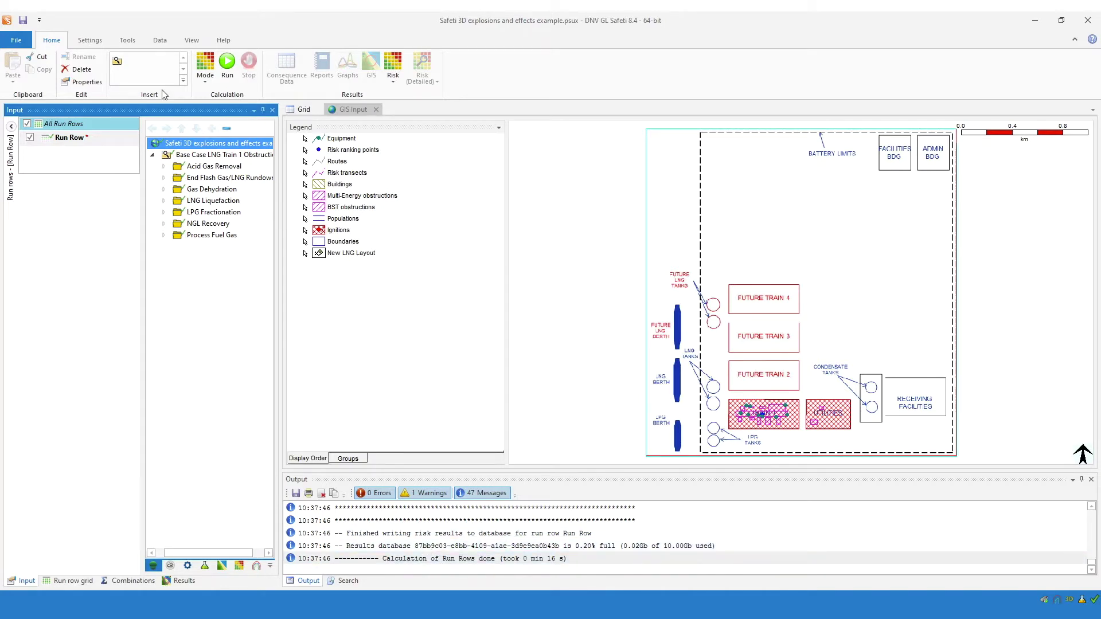
Bring the DatabaseStorage folder window forward and move it up and left into view.
{"action": "mouse_move", "coordinate": [321, 604]}
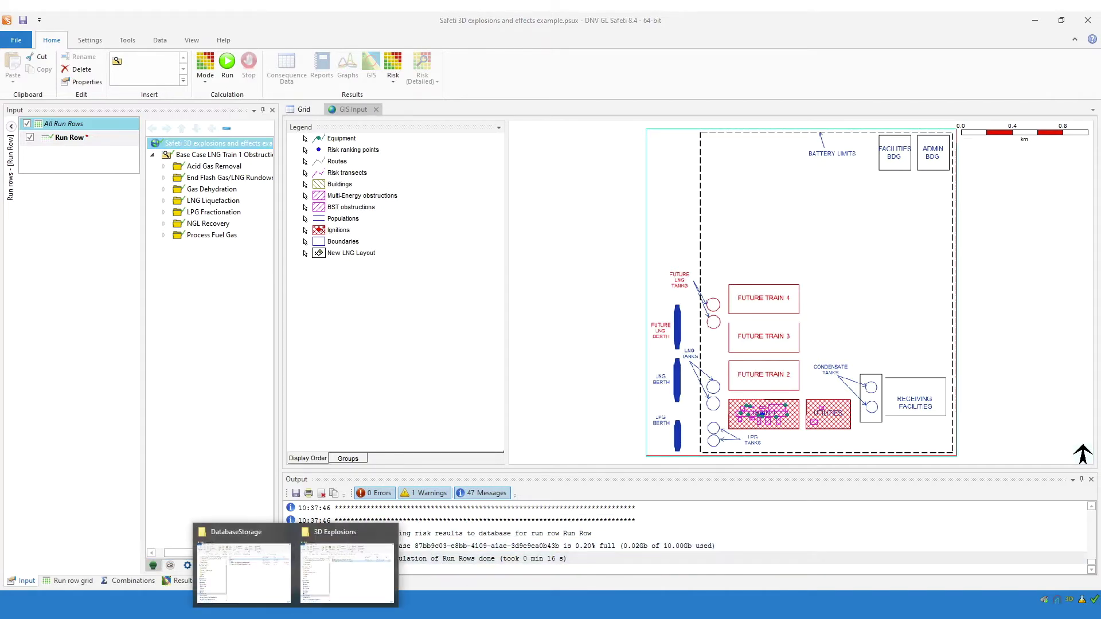
{"action": "left_click", "coordinate": [244, 568]}
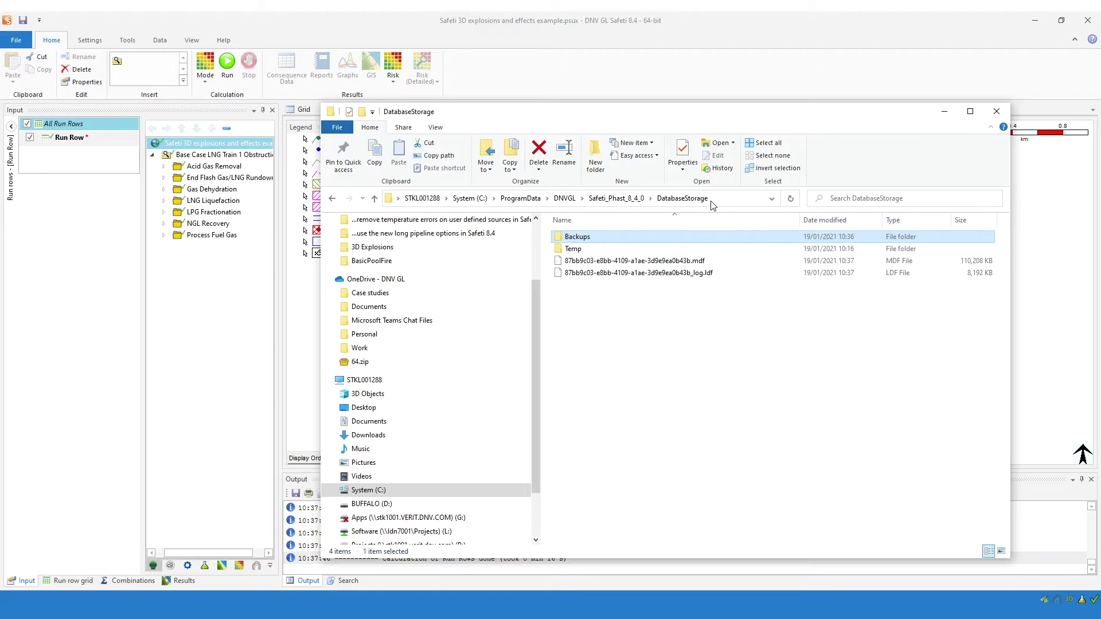
{"action": "left_click_drag", "start_coordinate": [683, 117], "coordinate": [604, 91]}
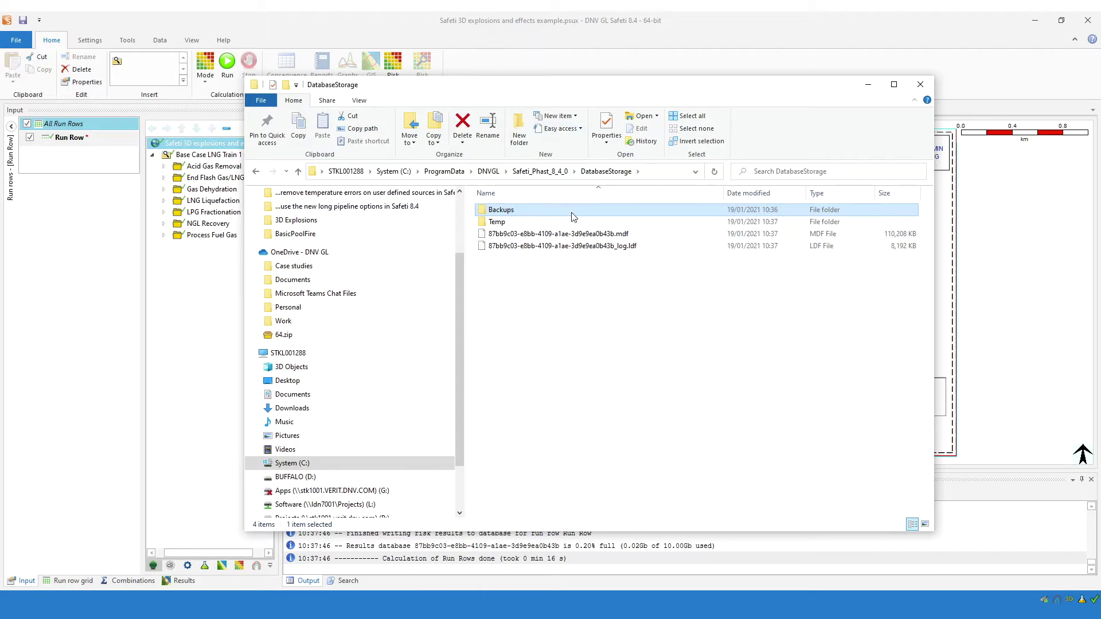
{"action": "mouse_move", "coordinate": [498, 240]}
Show the study details of the Safeti .psux file in the 3D Explosions folder.
{"action": "left_click", "coordinate": [295, 605]}
{"action": "left_click", "coordinate": [347, 568]}
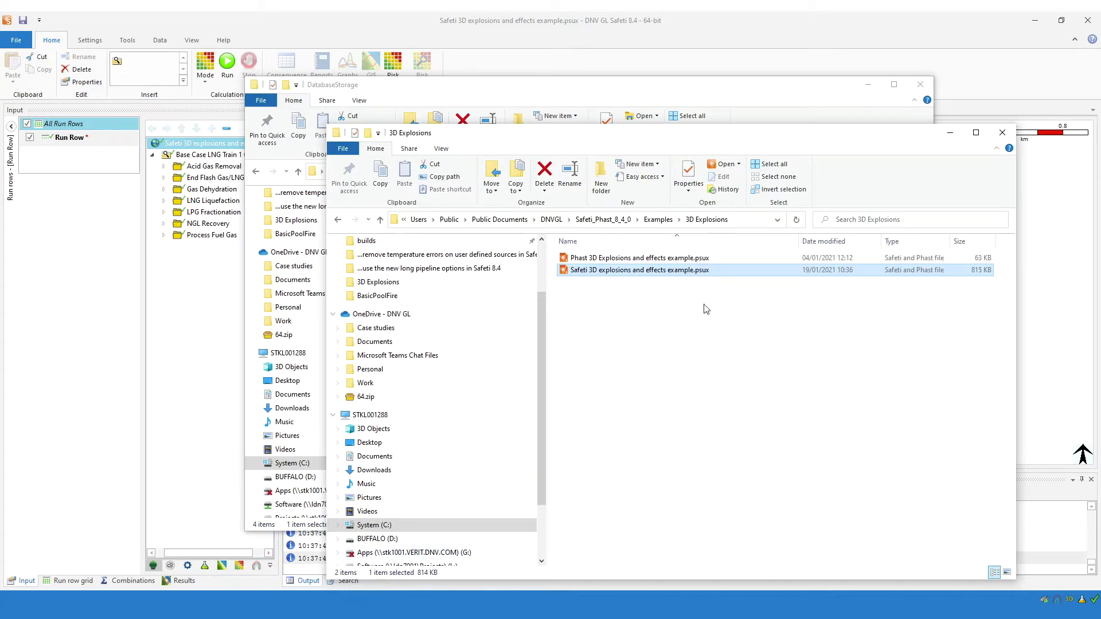
{"action": "left_click_drag", "start_coordinate": [533, 128], "coordinate": [530, 109]}
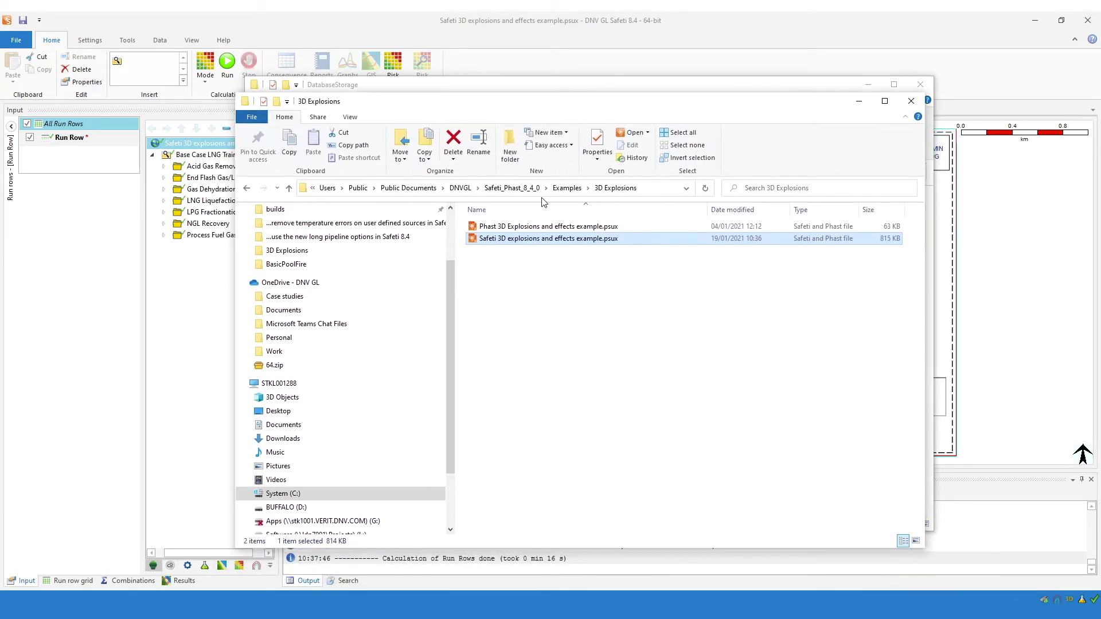
{"action": "right_click", "coordinate": [534, 246]}
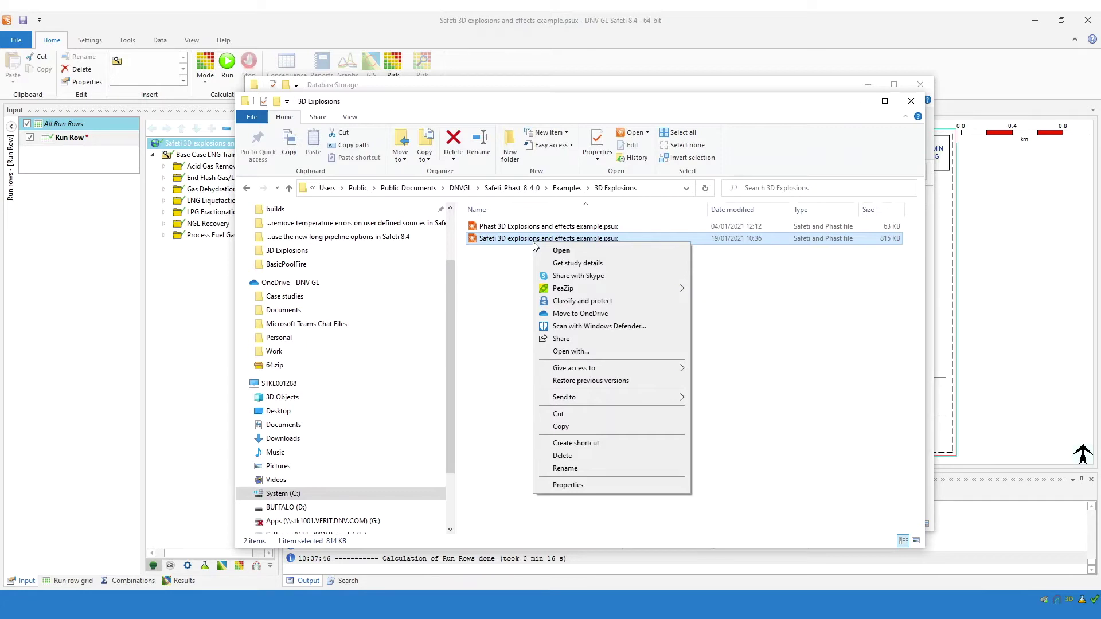
{"action": "left_click", "coordinate": [569, 265]}
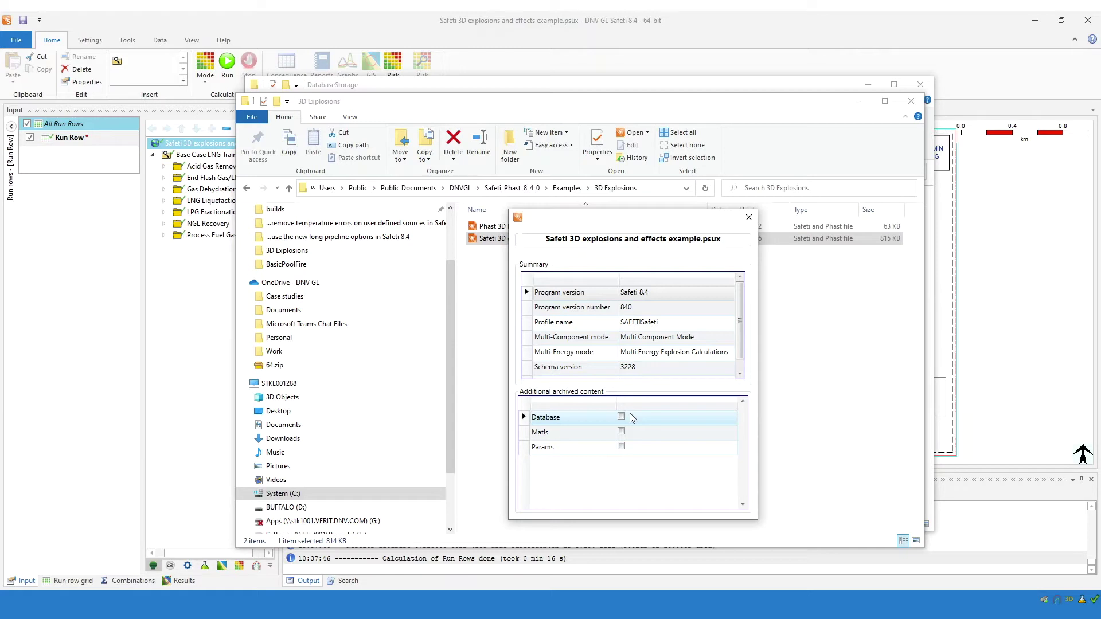
Save the Safeti study and return to the 3D Explosions folder window.
{"action": "left_click", "coordinate": [416, 29]}
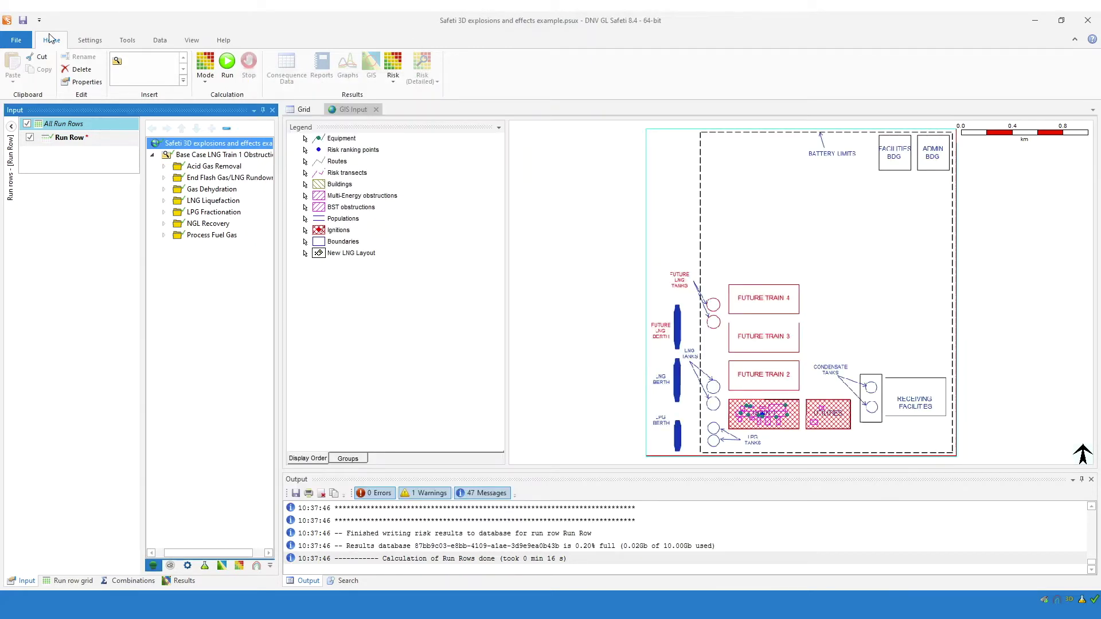
{"action": "left_click", "coordinate": [23, 20]}
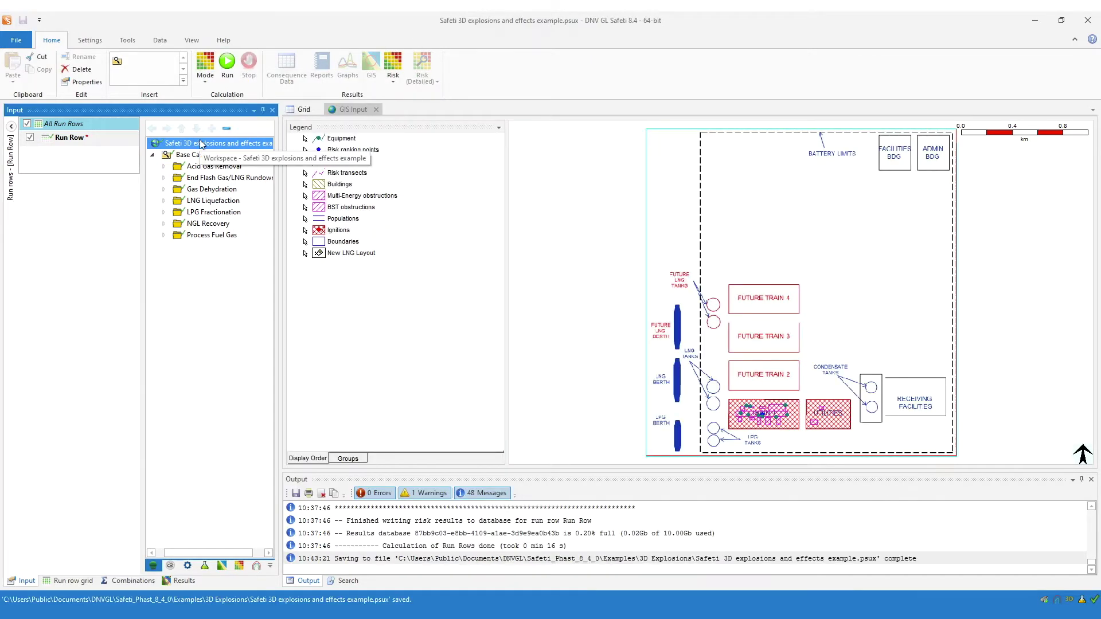
{"action": "mouse_move", "coordinate": [295, 618]}
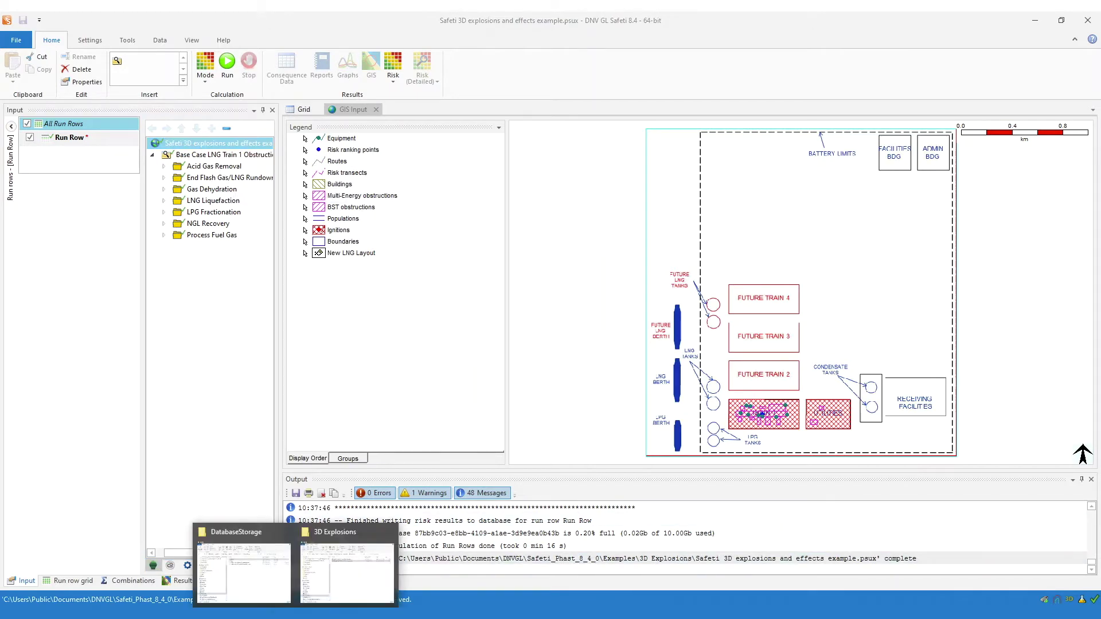
{"action": "left_click", "coordinate": [340, 593]}
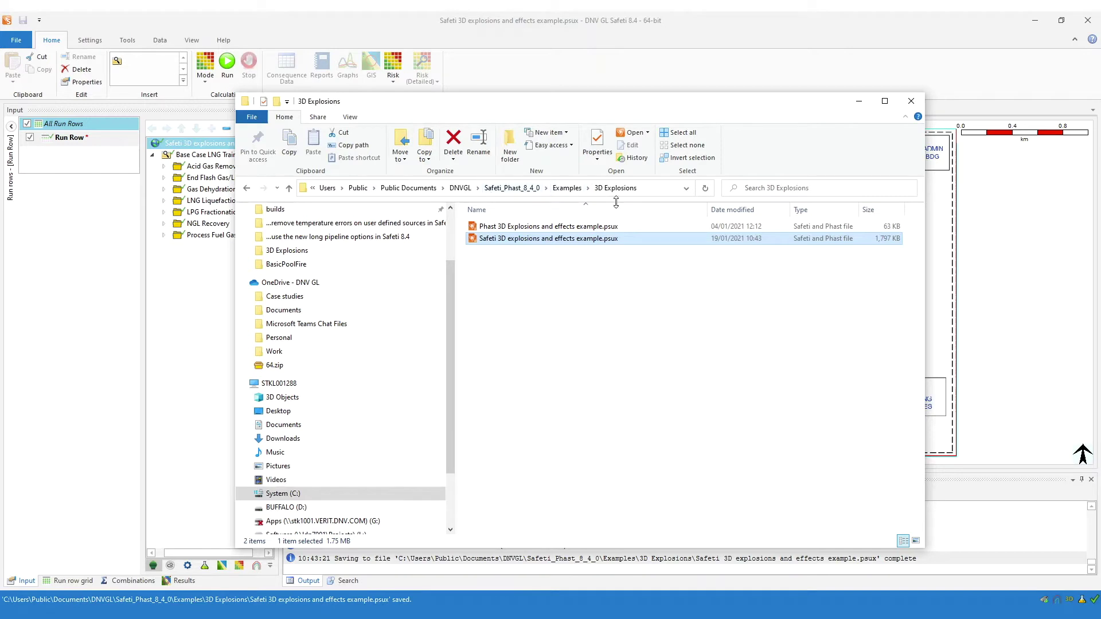
View the saved .psux file's study details, then bring back the DatabaseStorage window.
{"action": "right_click", "coordinate": [587, 246]}
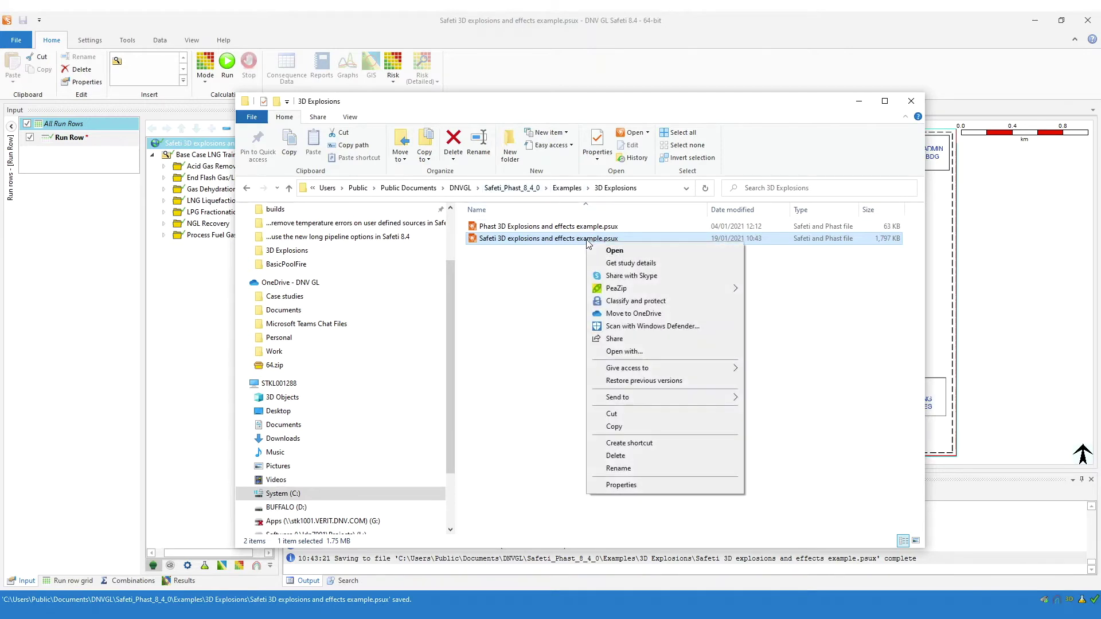
{"action": "left_click", "coordinate": [639, 265]}
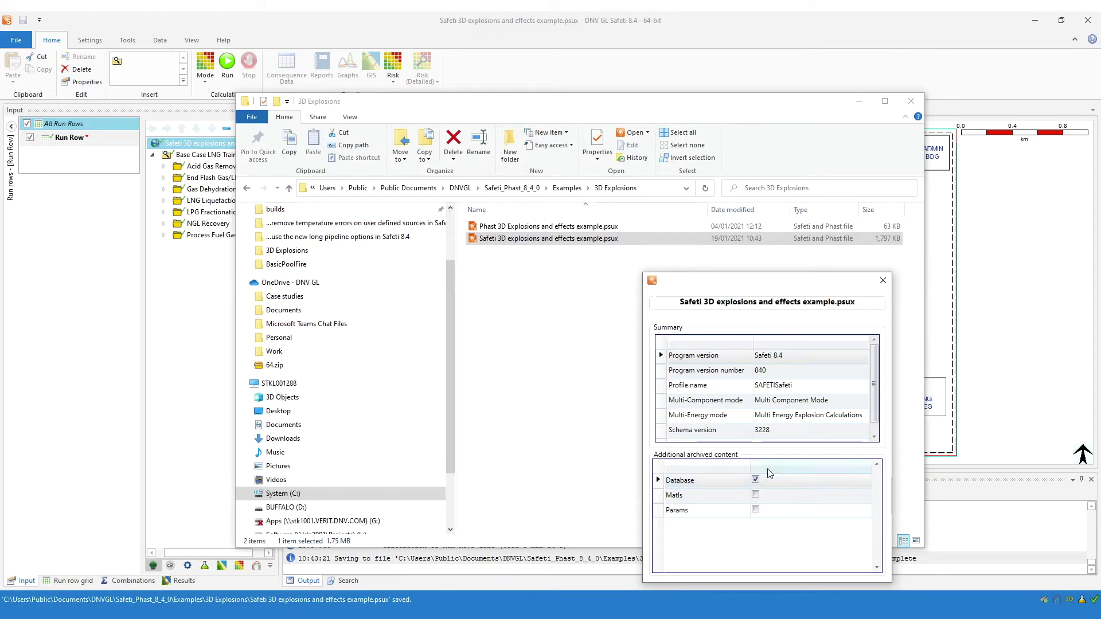
{"action": "left_click", "coordinate": [296, 617]}
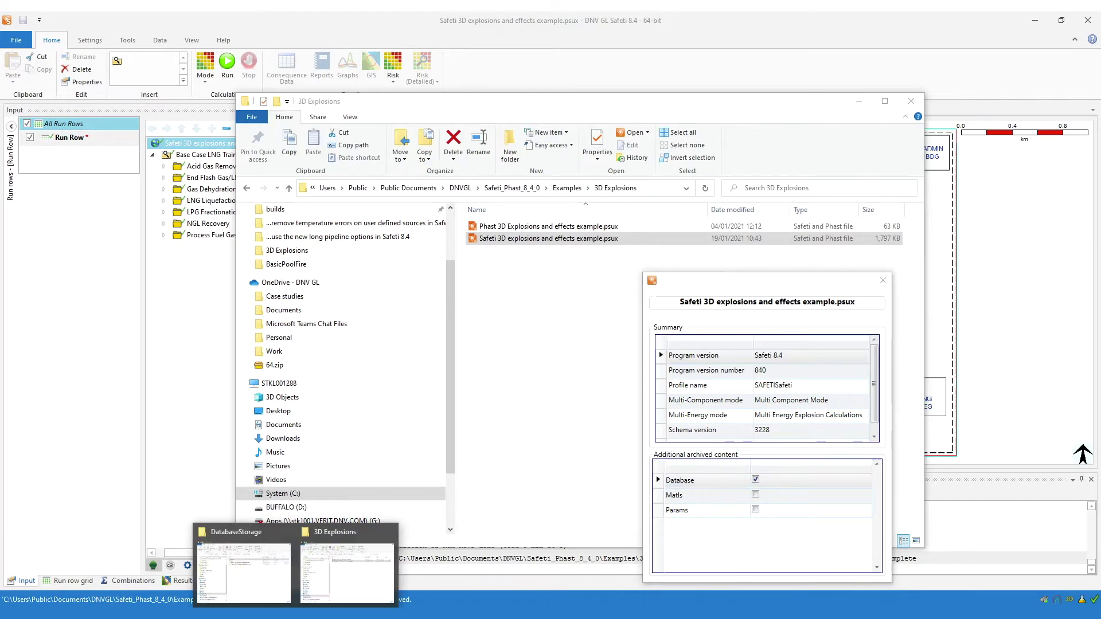
{"action": "left_click", "coordinate": [249, 577]}
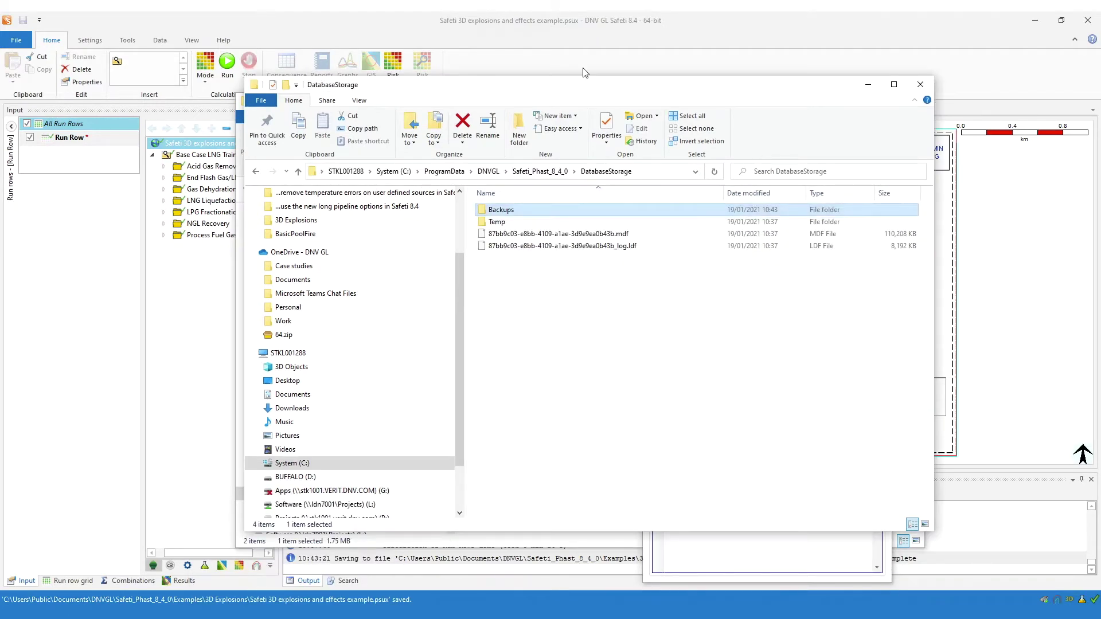
Move the DatabaseStorage window up and right, then return to the Safeti study window.
{"action": "left_click_drag", "start_coordinate": [572, 86], "coordinate": [665, 58]}
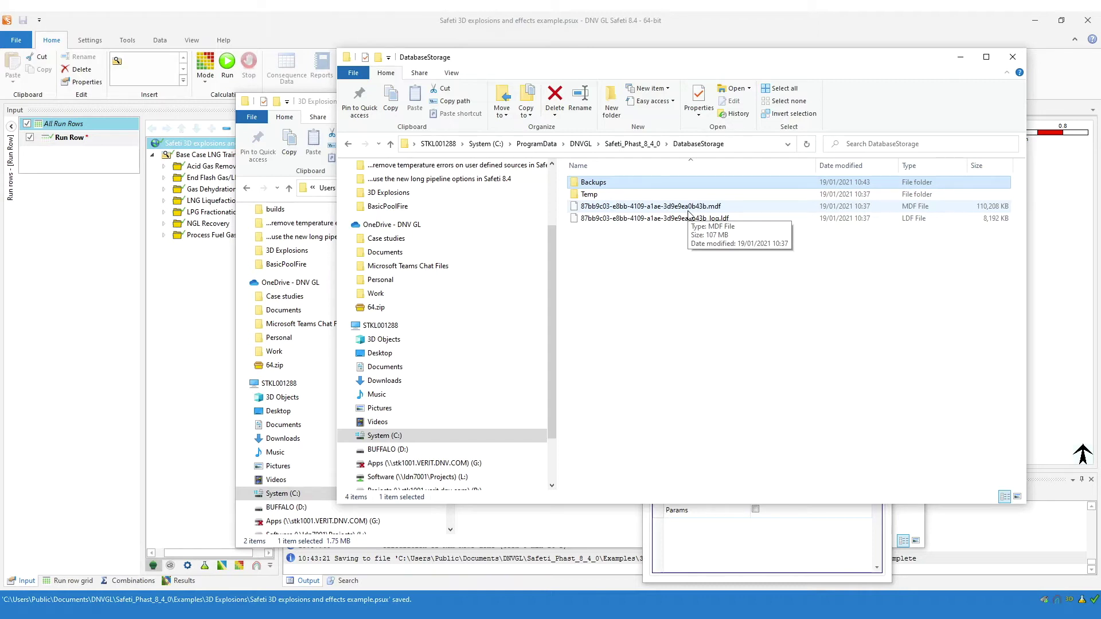
{"action": "left_click", "coordinate": [317, 26]}
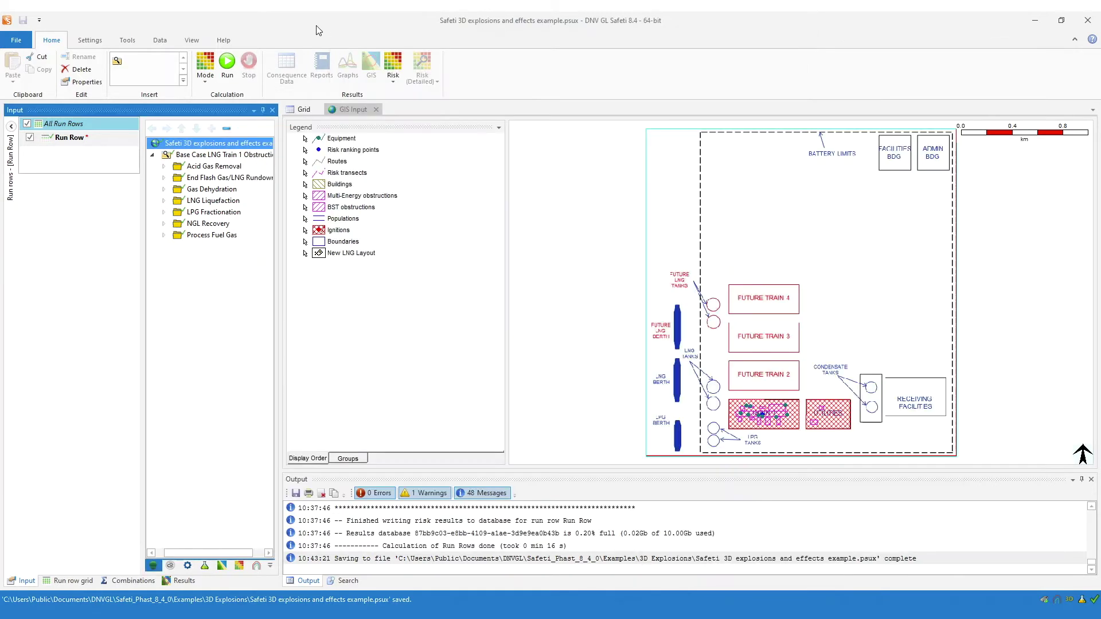
Close the study with File > Close and bring the DatabaseStorage folder window forward.
{"action": "left_click", "coordinate": [8, 46]}
{"action": "left_click", "coordinate": [34, 188]}
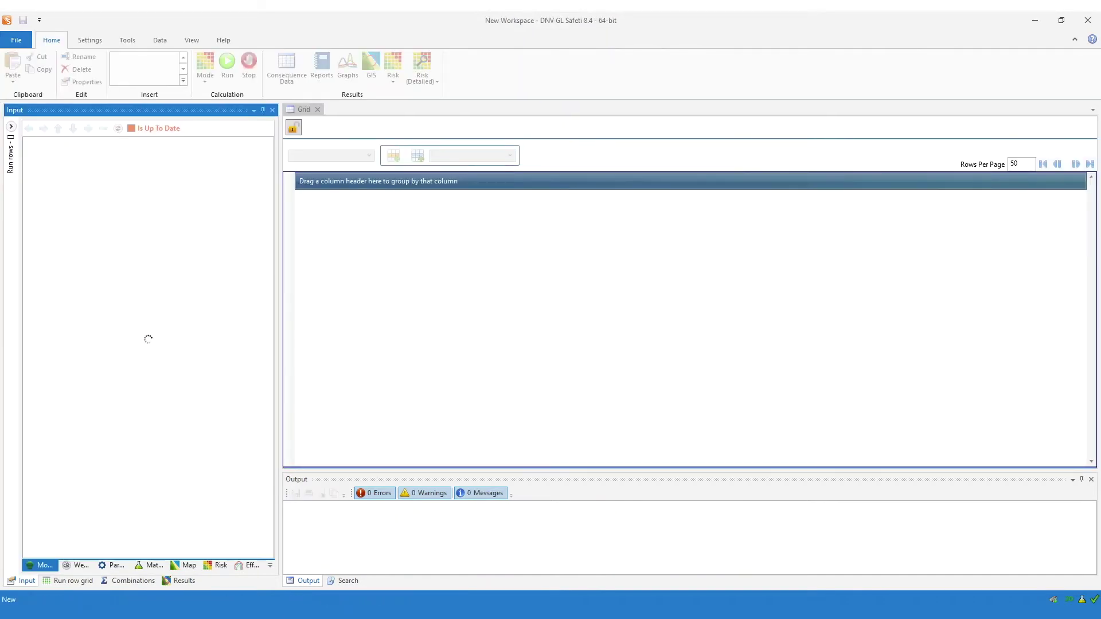
{"action": "mouse_move", "coordinate": [296, 613]}
{"action": "left_click", "coordinate": [258, 576]}
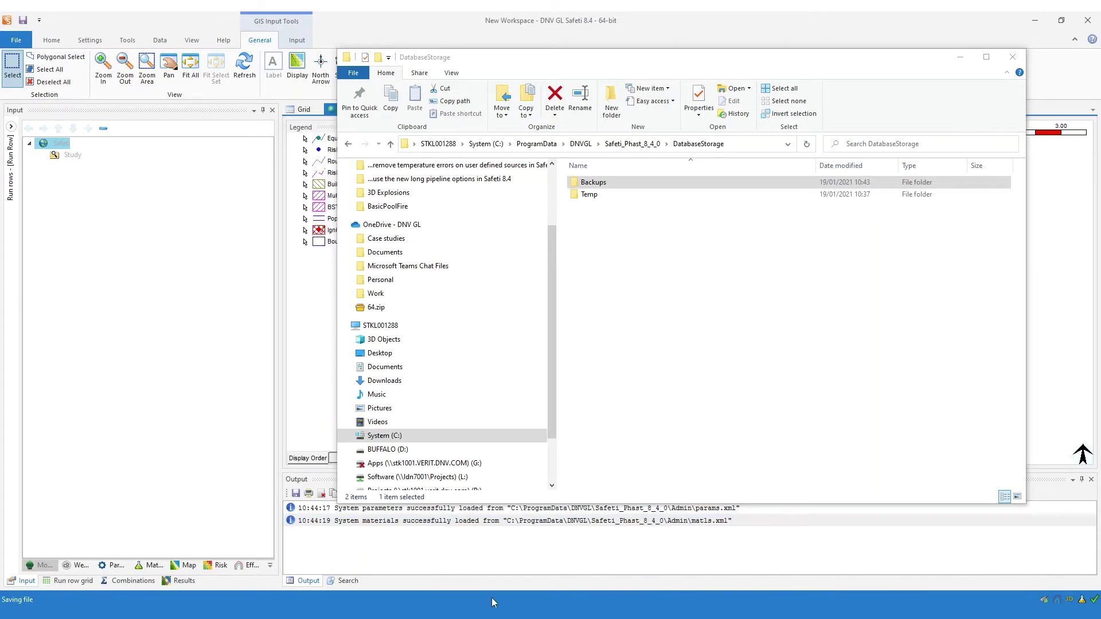
Show the closed Safeti .psux file's study details from the 3D Explosions folder.
{"action": "left_click", "coordinate": [344, 565]}
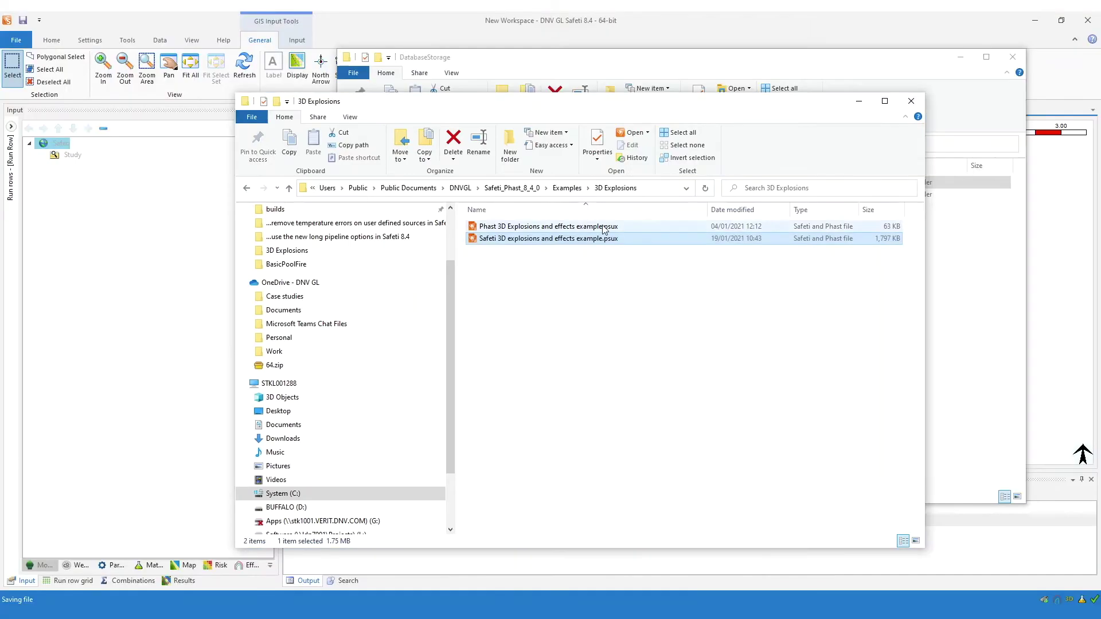
{"action": "right_click", "coordinate": [587, 241]}
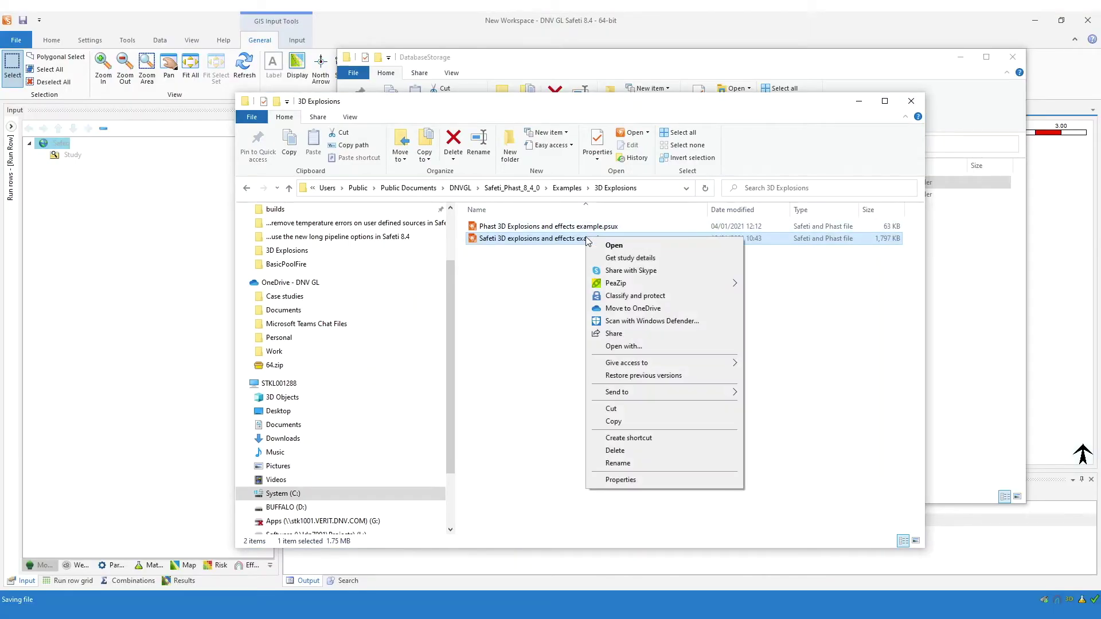
{"action": "left_click", "coordinate": [630, 260]}
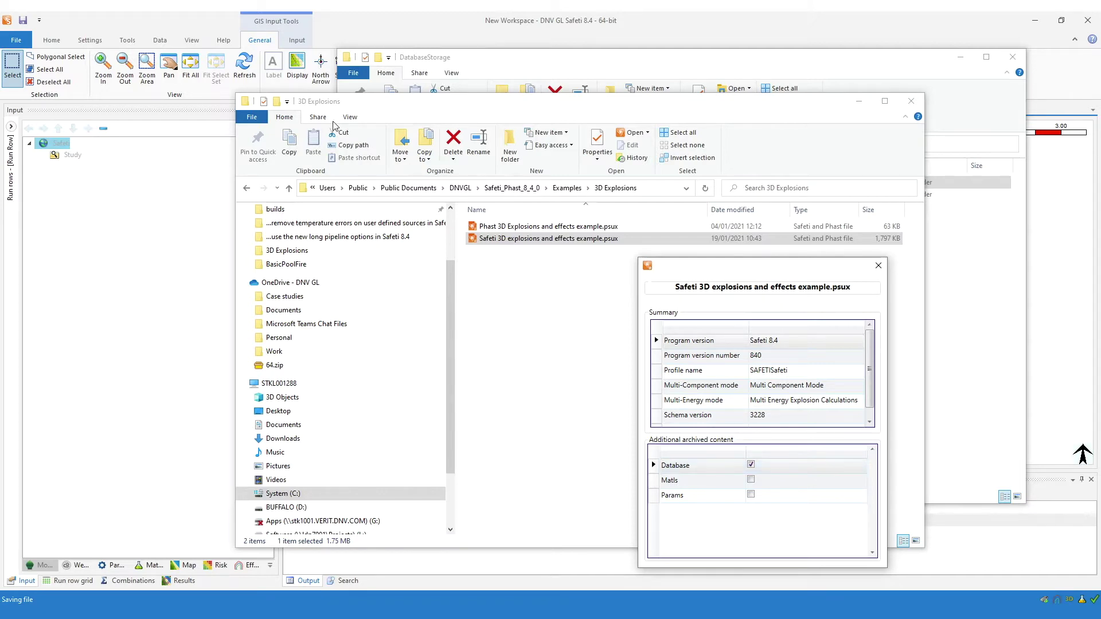
{"action": "left_click", "coordinate": [210, 26]}
Reopen the Safeti 3D explosions example from Recent Documents and close the study summary.
{"action": "left_click", "coordinate": [16, 40]}
{"action": "left_click", "coordinate": [141, 71]}
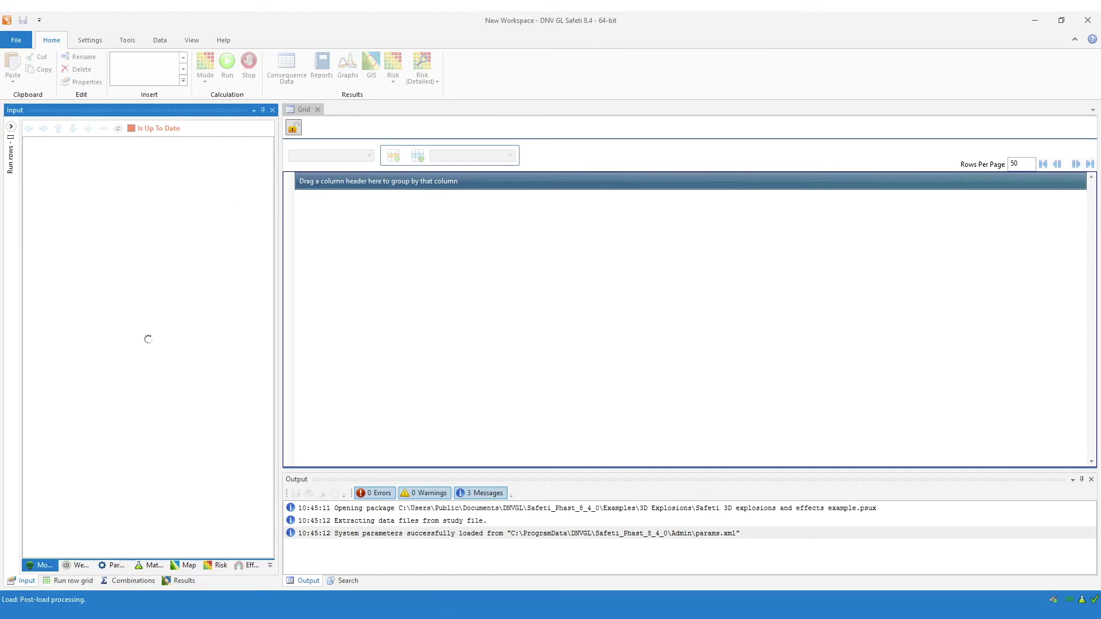
{"action": "left_click", "coordinate": [519, 574]}
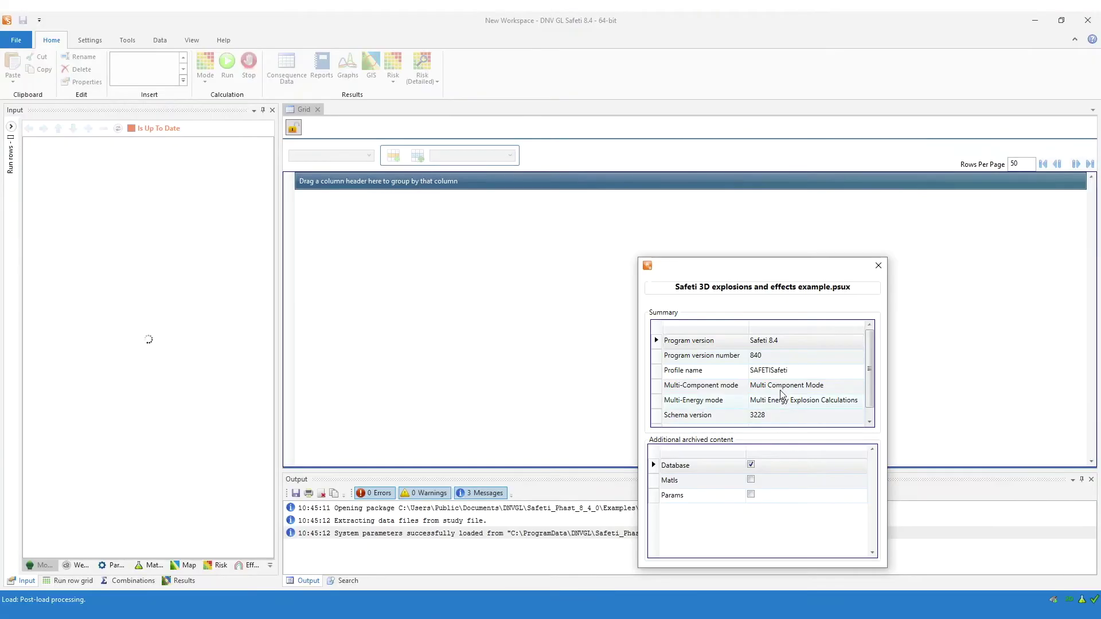
{"action": "left_click", "coordinate": [878, 265]}
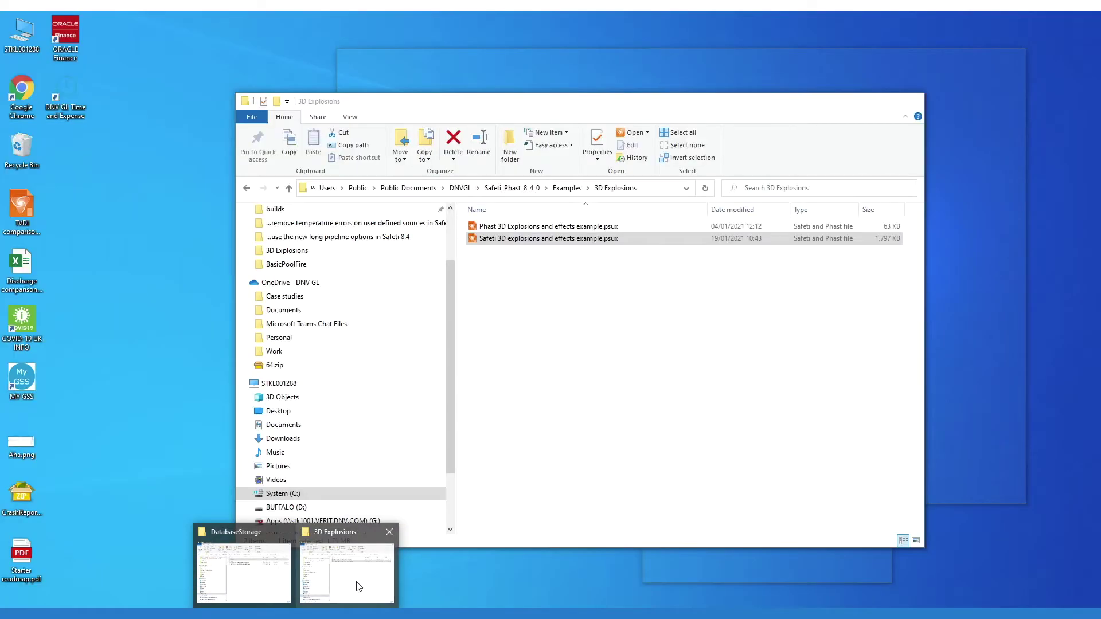
Bring the DatabaseStorage folder forward to see the extracted .mdf and .ldf files.
{"action": "left_click", "coordinate": [355, 580]}
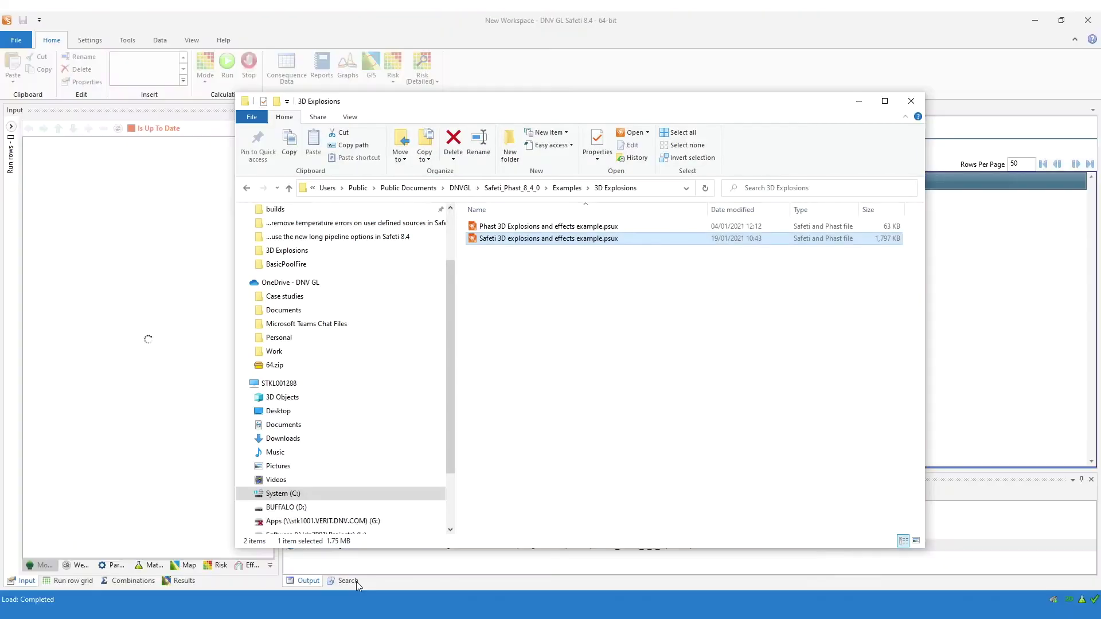
{"action": "mouse_move", "coordinate": [271, 599]}
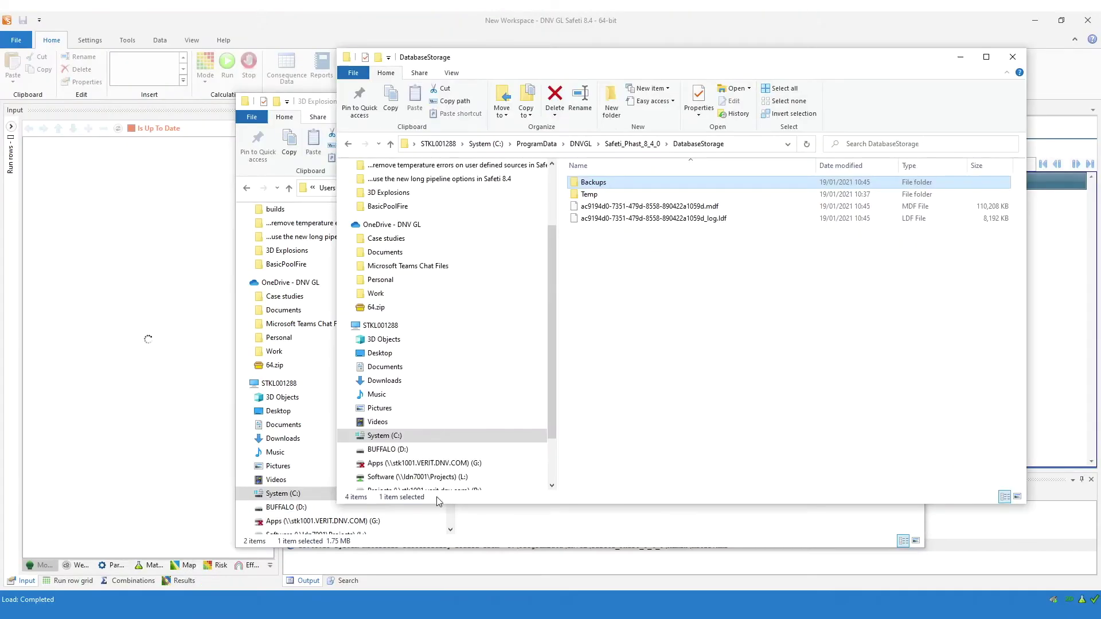
{"action": "left_click", "coordinate": [249, 578]}
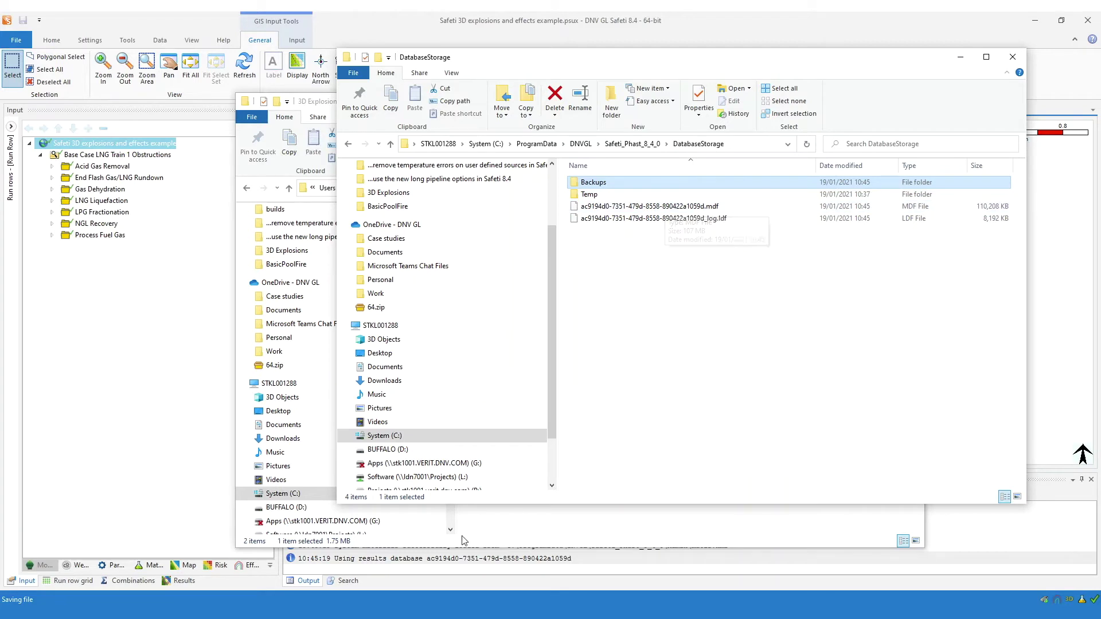
Highlight the 'Using results database…' log line, then bring the Safeti study back in front of Explorer.
{"action": "left_click", "coordinate": [452, 564]}
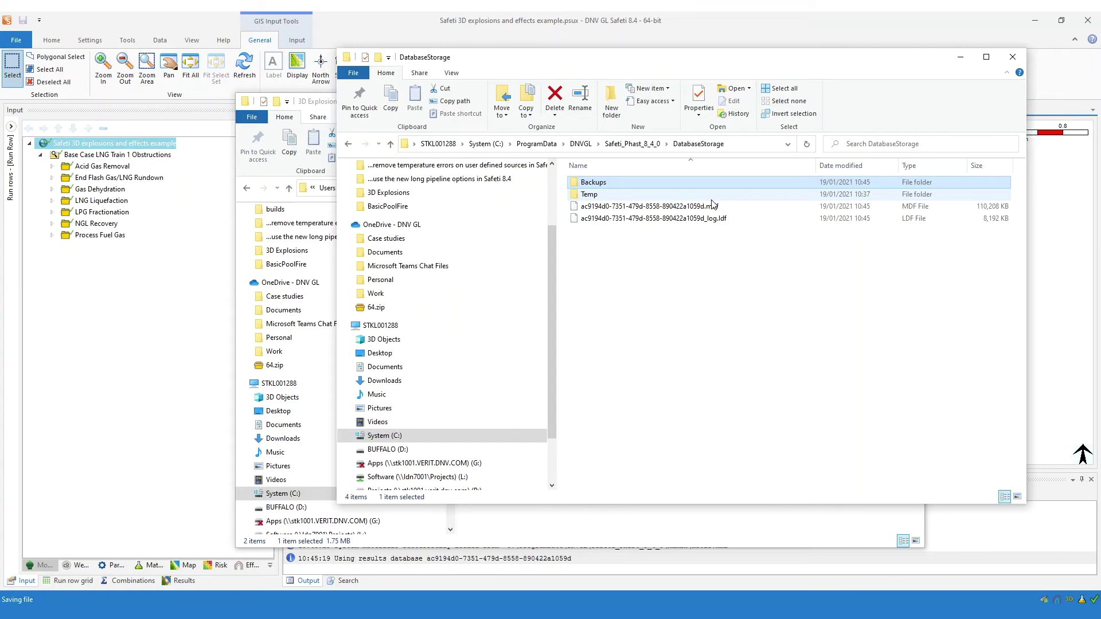
{"action": "left_click", "coordinate": [187, 21]}
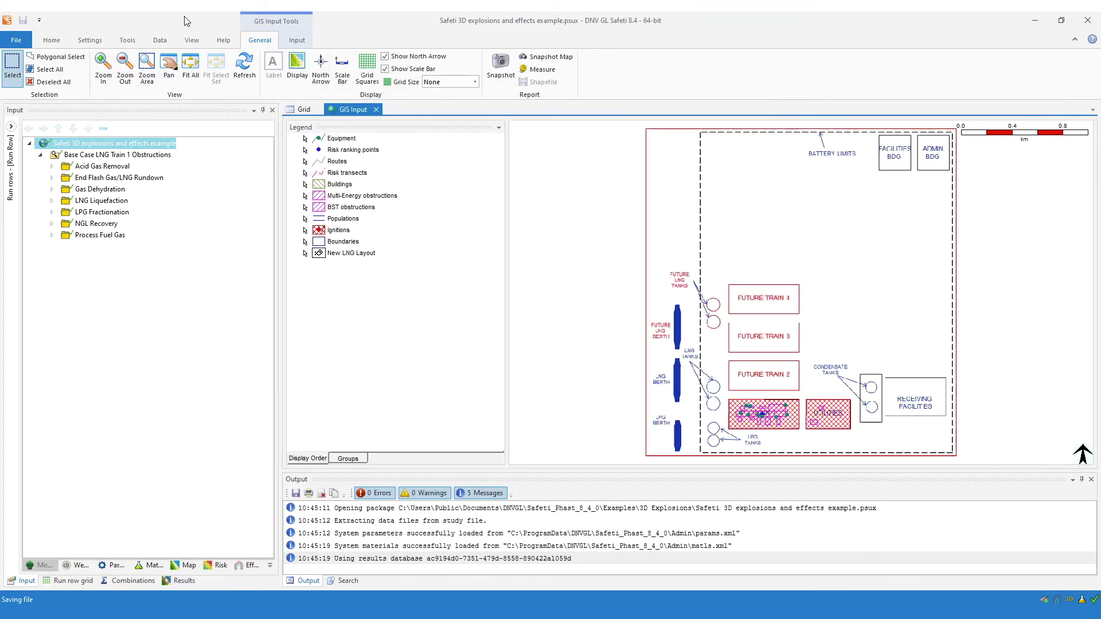
Review the workspace's Database properties without changing them, then save the study.
{"action": "double_click", "coordinate": [106, 144]}
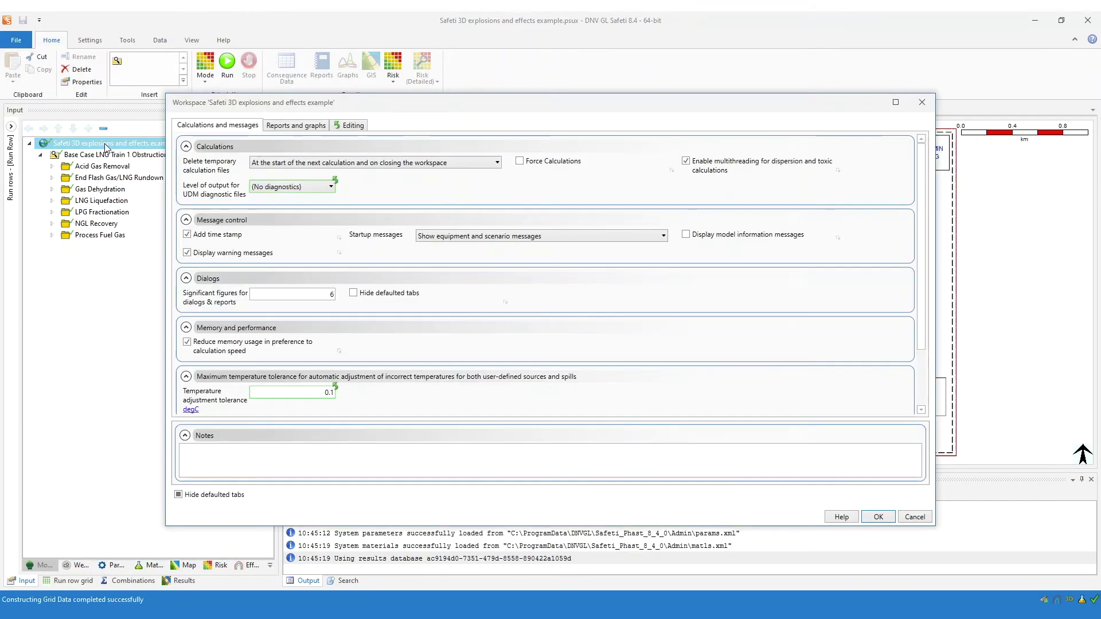
{"action": "scroll", "coordinate": [531, 378], "scroll_direction": "down", "scroll_amount": 2}
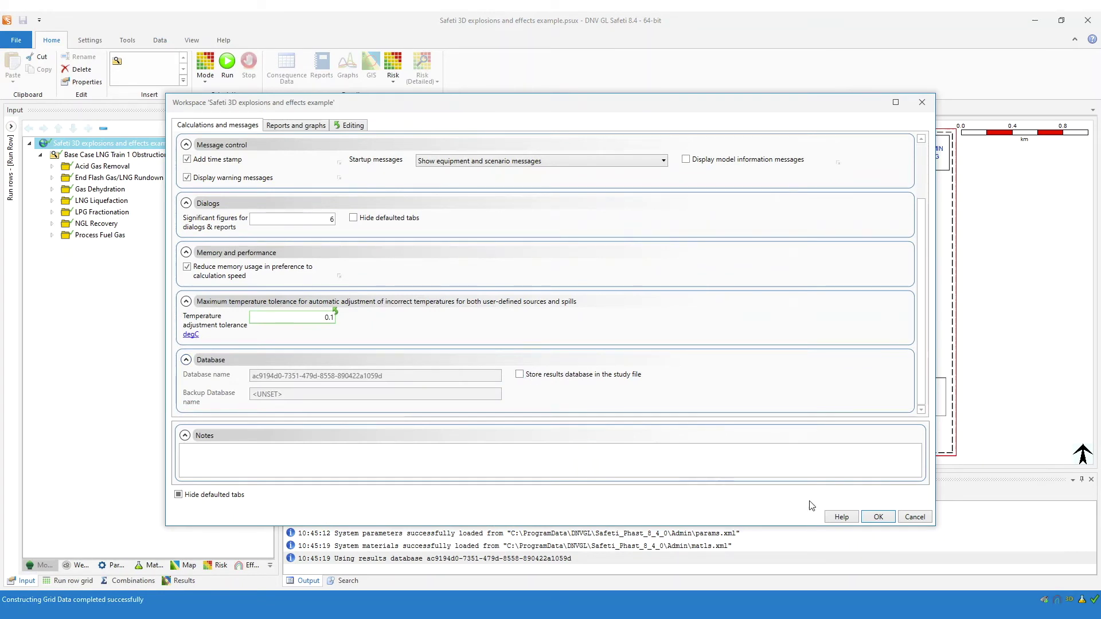
{"action": "left_click", "coordinate": [878, 518]}
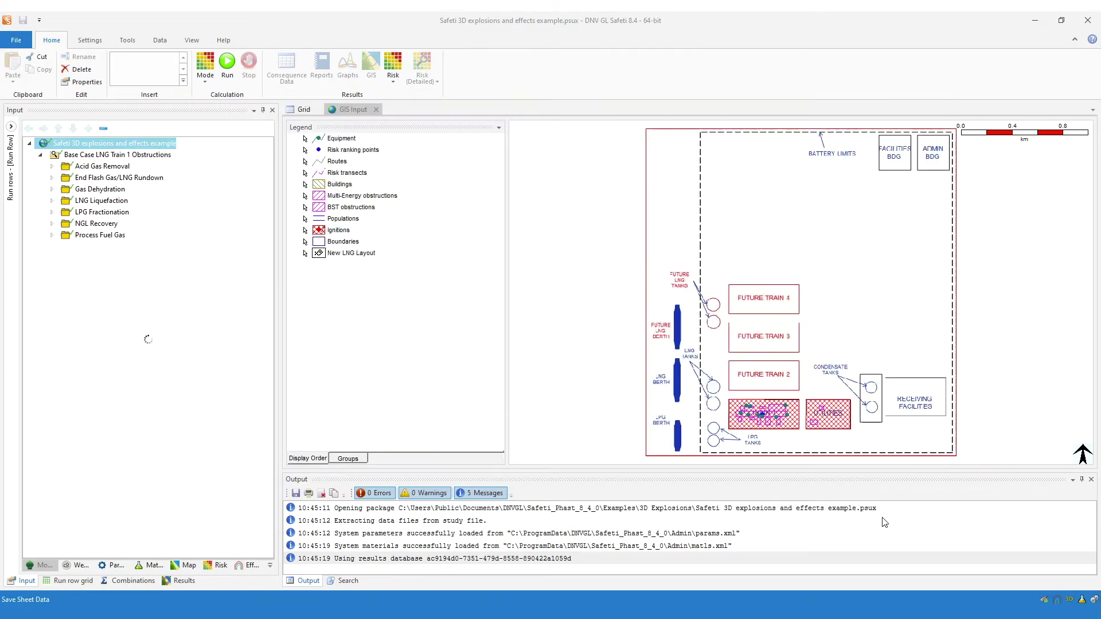
{"action": "left_click", "coordinate": [24, 22]}
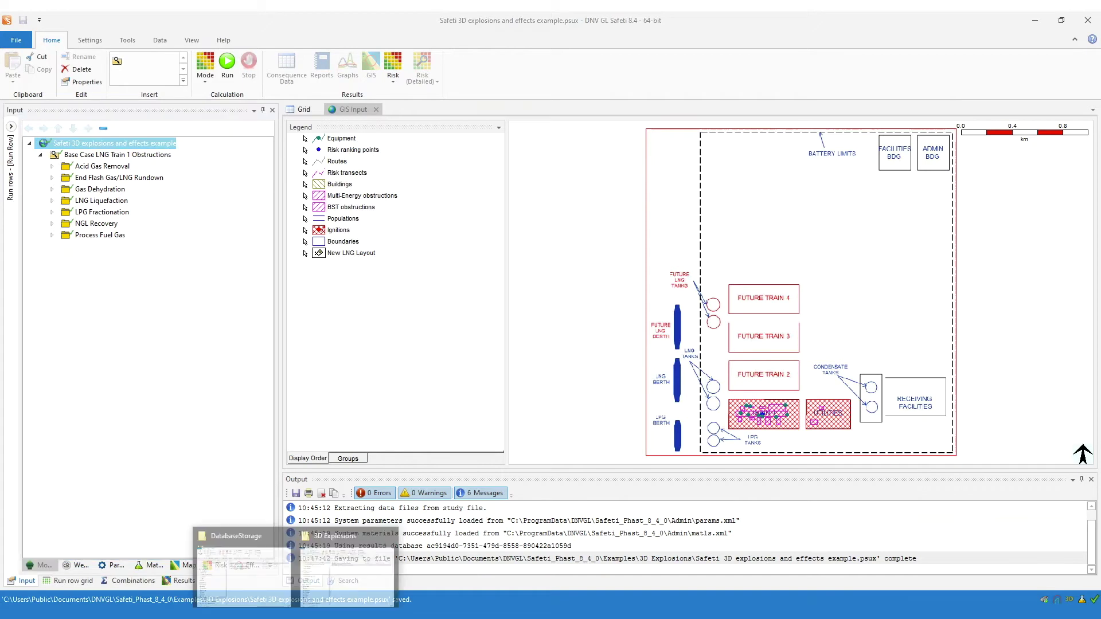
Check Get study details for the saved 3D Explosions .psux file, confirming no archived Database.
{"action": "left_click", "coordinate": [342, 586]}
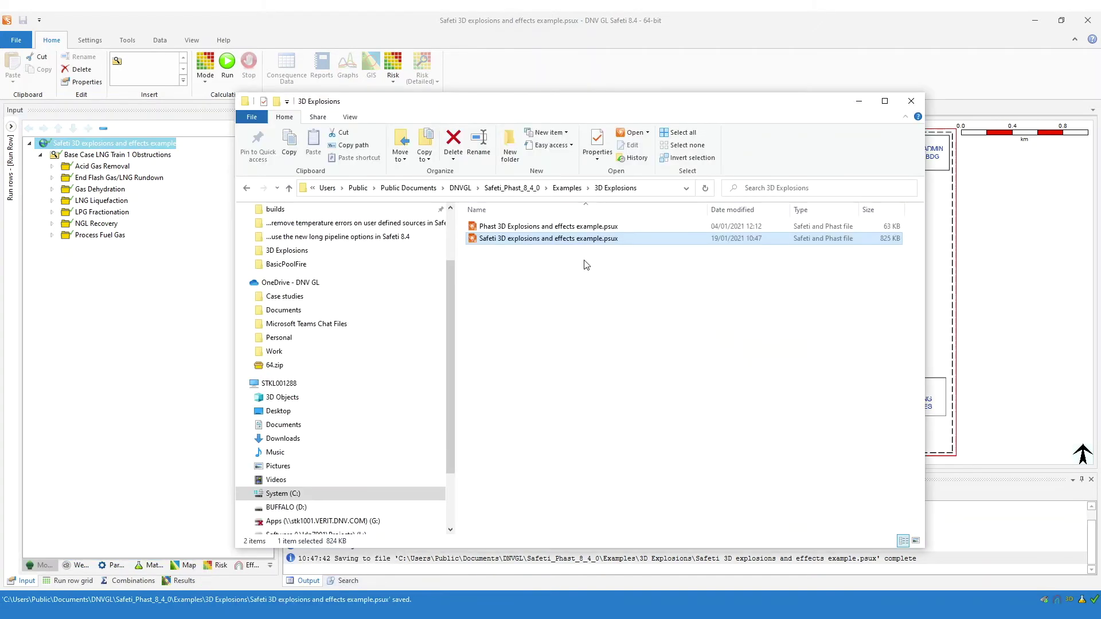
{"action": "right_click", "coordinate": [585, 243]}
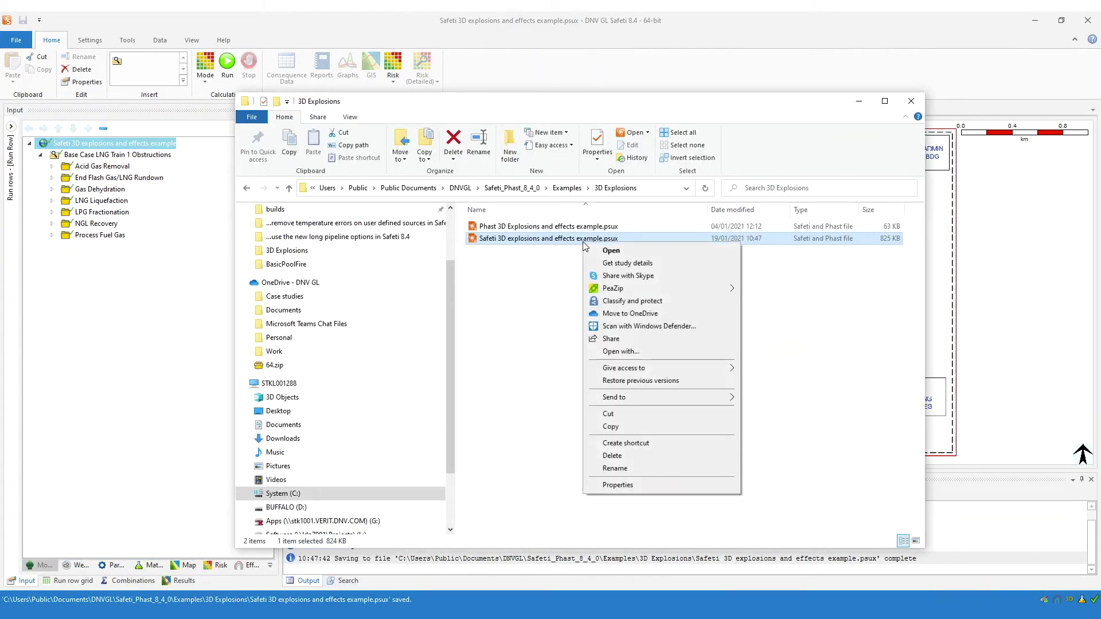
{"action": "left_click", "coordinate": [622, 265]}
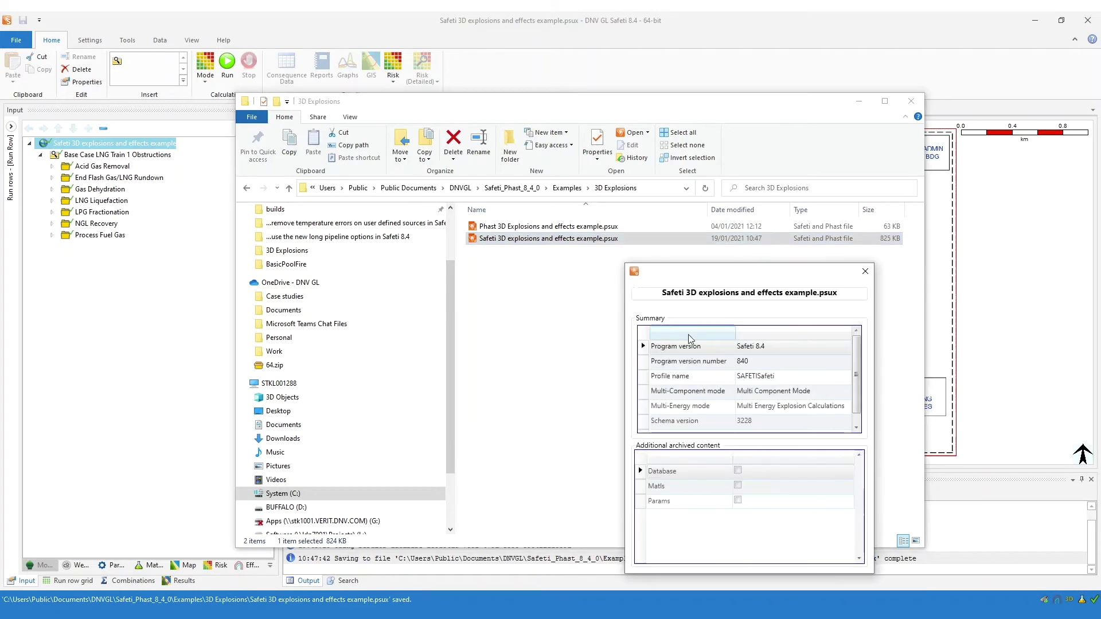
{"action": "left_click_drag", "start_coordinate": [720, 273], "coordinate": [591, 221]}
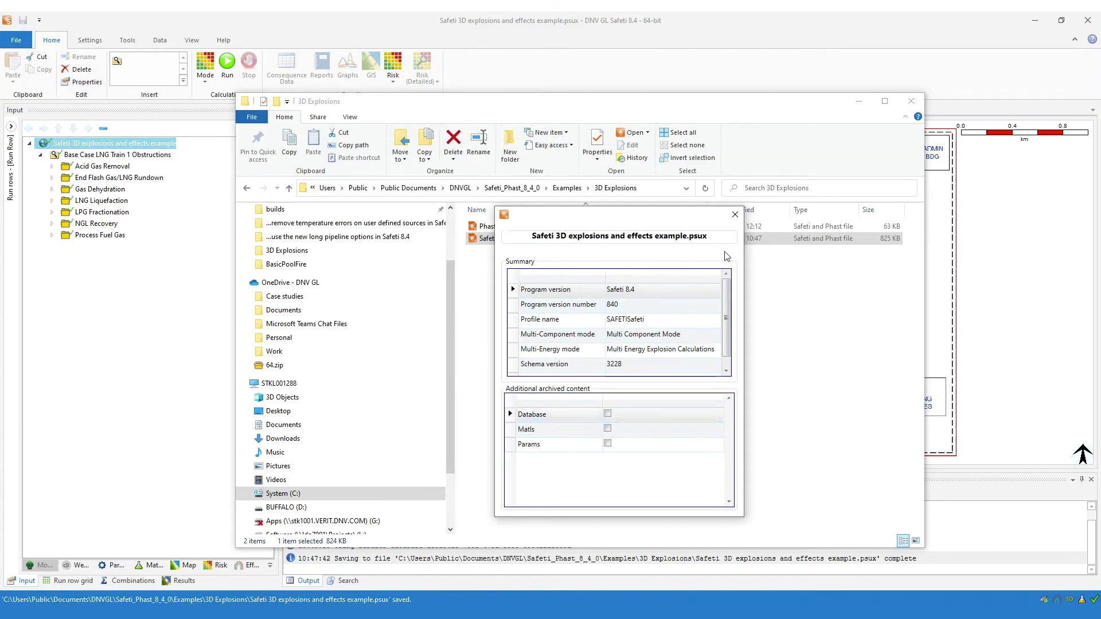
{"action": "left_click", "coordinate": [735, 214]}
{"action": "left_click", "coordinate": [295, 615]}
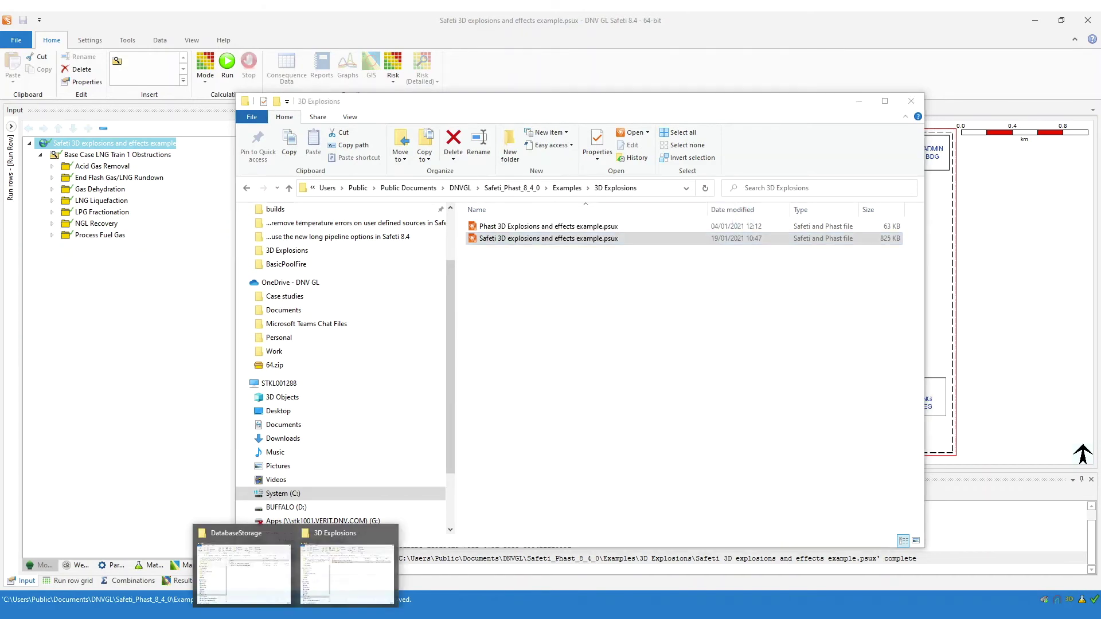
Open DatabaseStorage\Backups, auto-fit the Name column to show the 10,519 KB .bak file, and return to Safeti.
{"action": "left_click", "coordinate": [257, 600]}
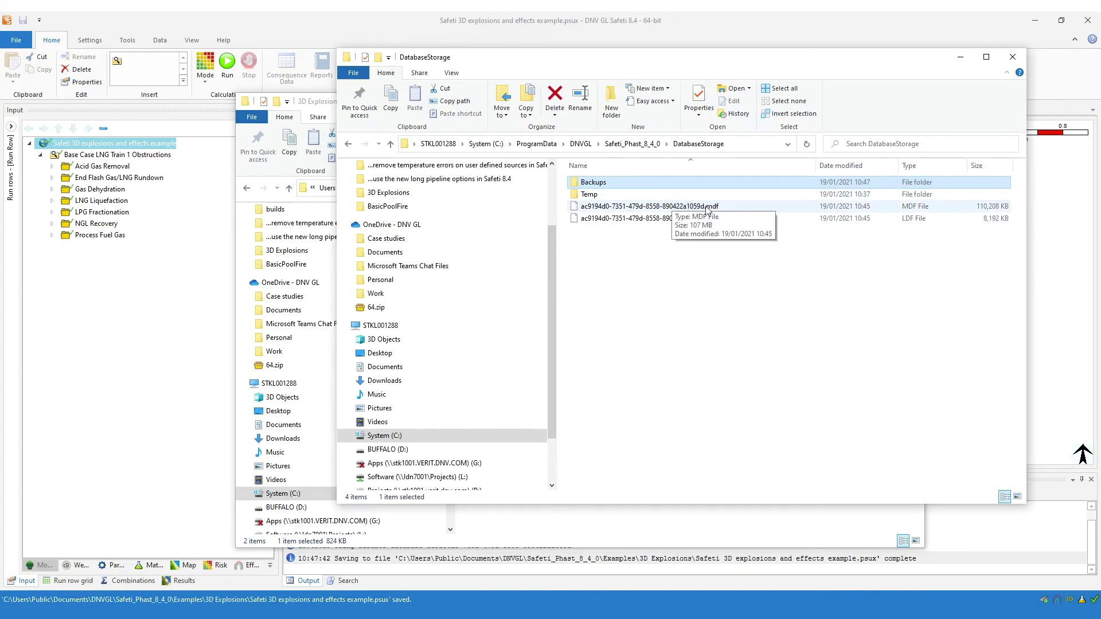
{"action": "double_click", "coordinate": [604, 185]}
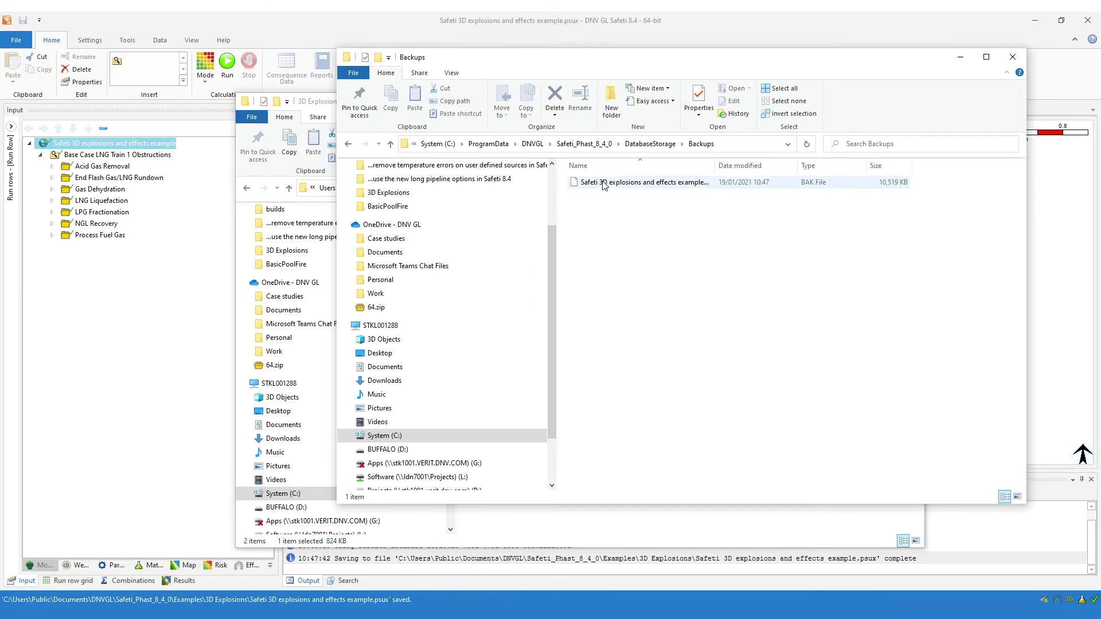
{"action": "double_click", "coordinate": [714, 166]}
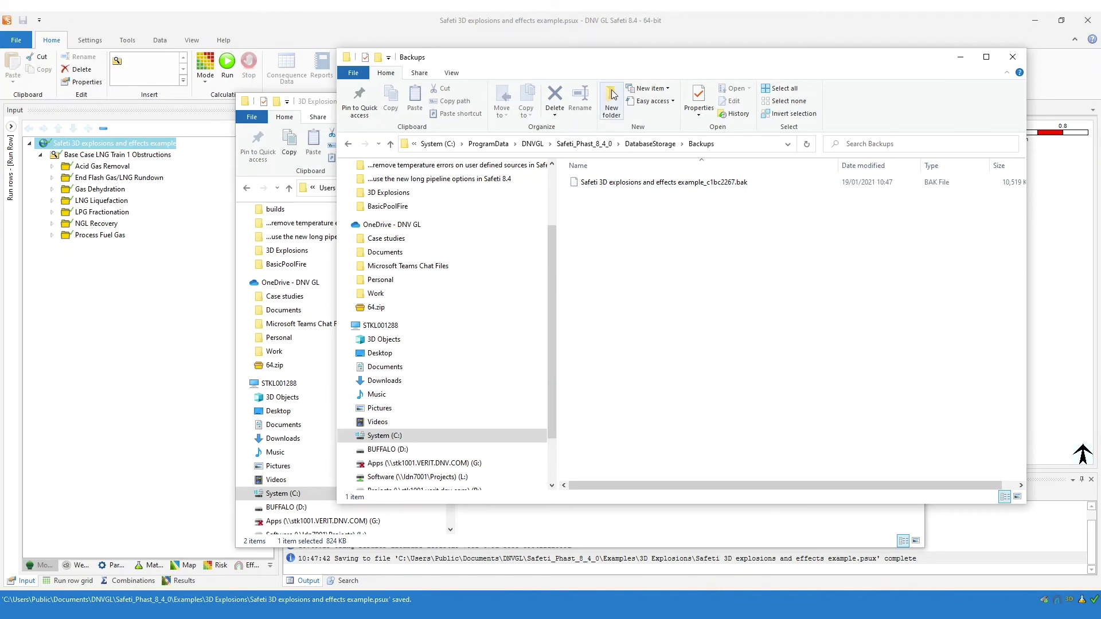
{"action": "left_click", "coordinate": [234, 27]}
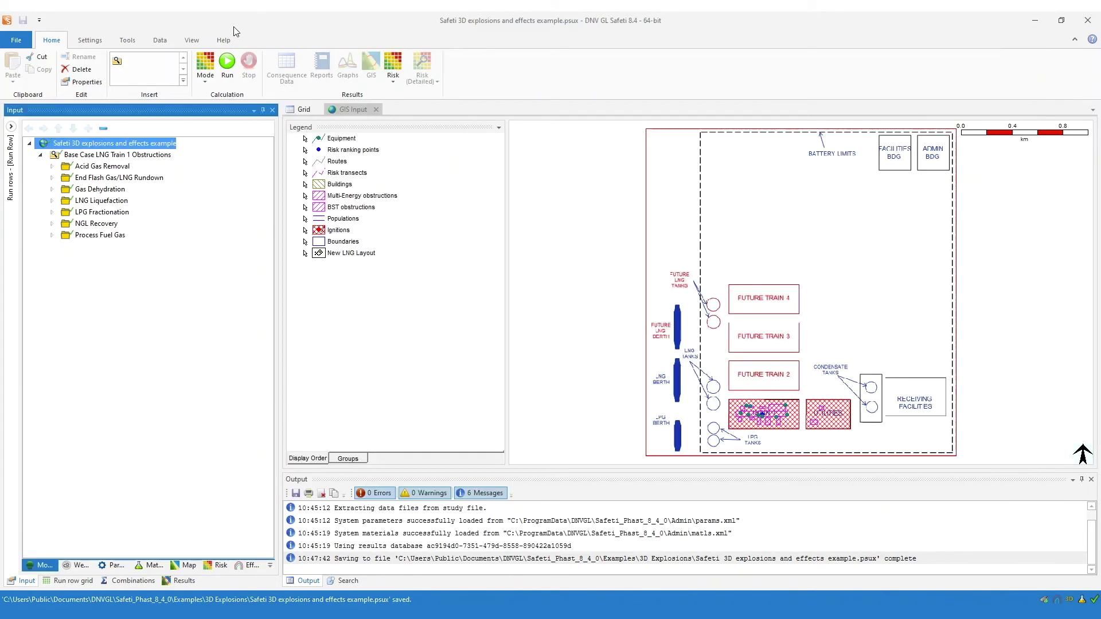
Close the study via File > Close, leaving New Workspace, and confirm DatabaseStorage holds only Backups and Temp.
{"action": "left_click", "coordinate": [16, 40]}
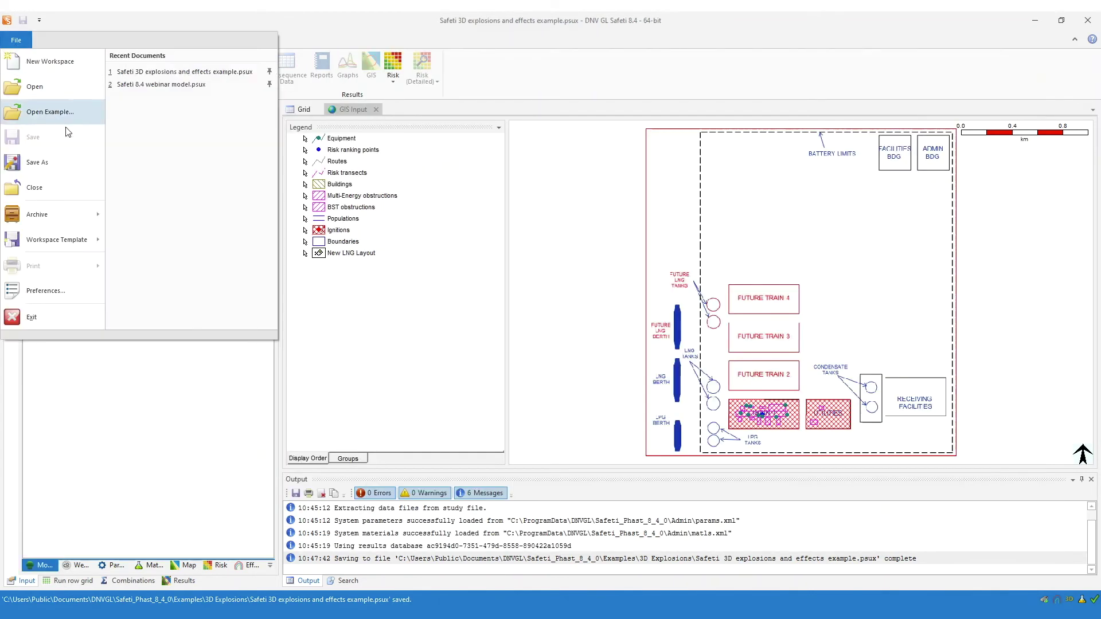
{"action": "left_click", "coordinate": [51, 190]}
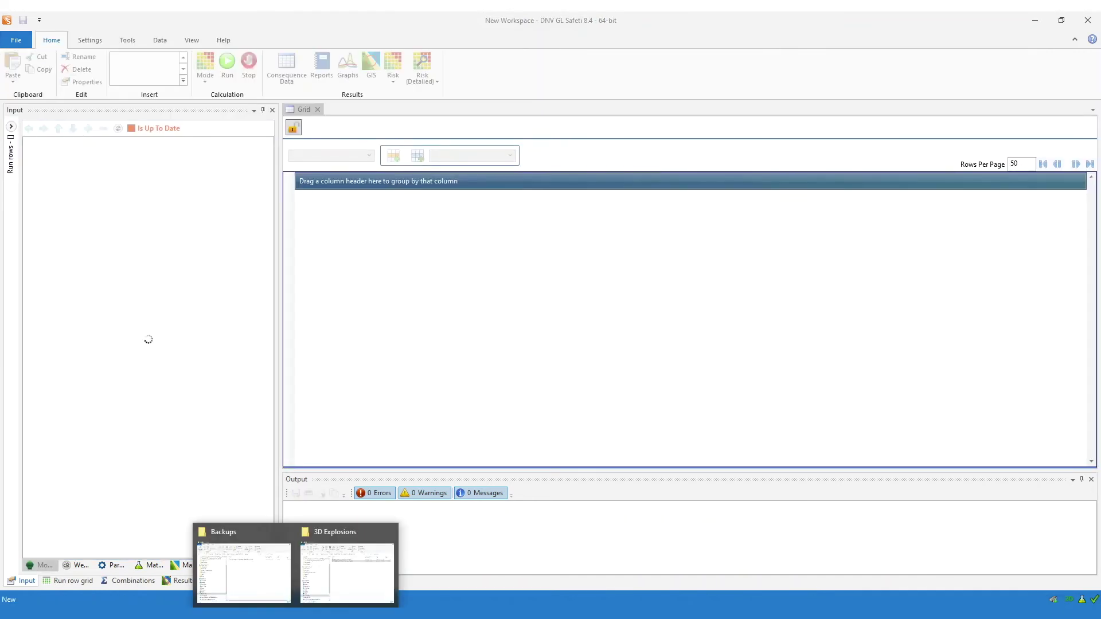
{"action": "left_click", "coordinate": [249, 560]}
{"action": "left_click", "coordinate": [648, 144]}
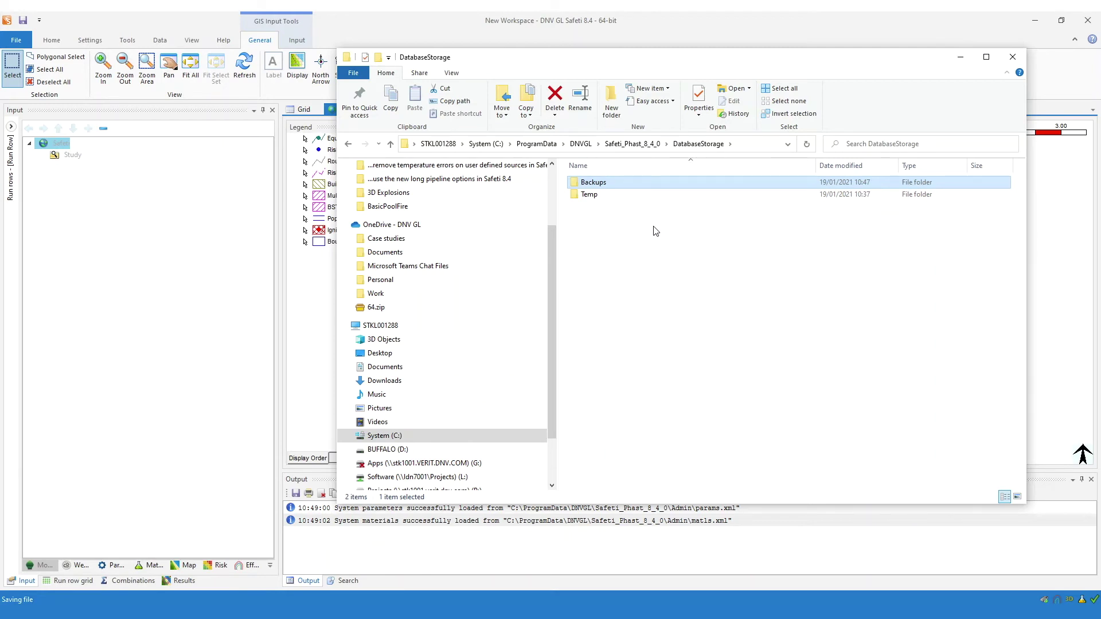
{"action": "double_click", "coordinate": [598, 187]}
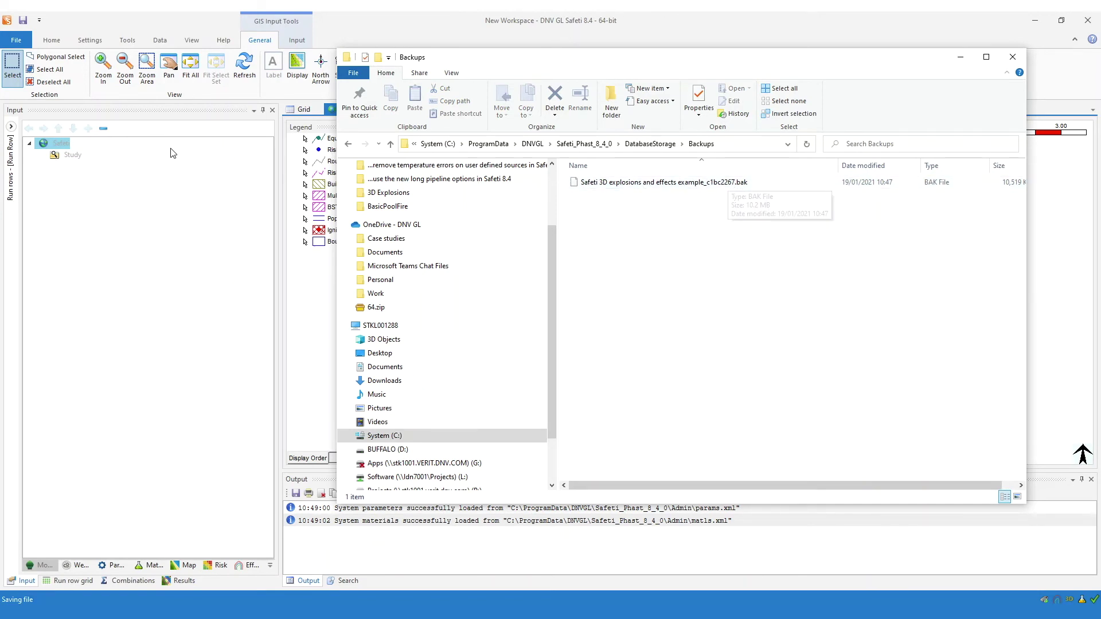
{"action": "left_click", "coordinate": [16, 40]}
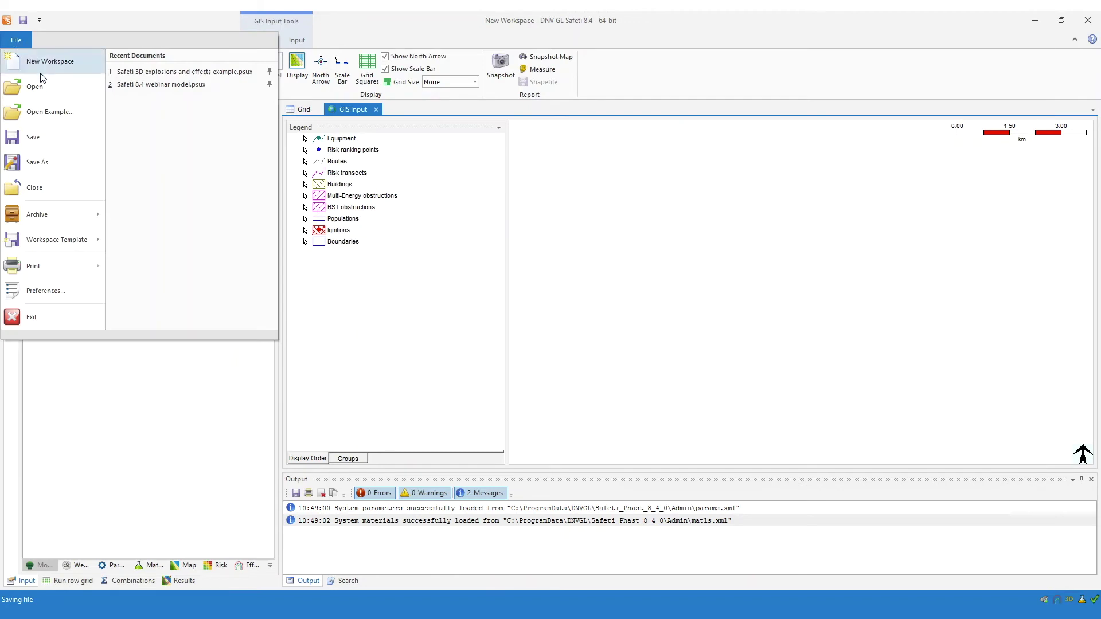
Reopen the 3D explosions example from Recent Documents and view its new .mdf and .ldf files in DatabaseStorage.
{"action": "left_click", "coordinate": [187, 73]}
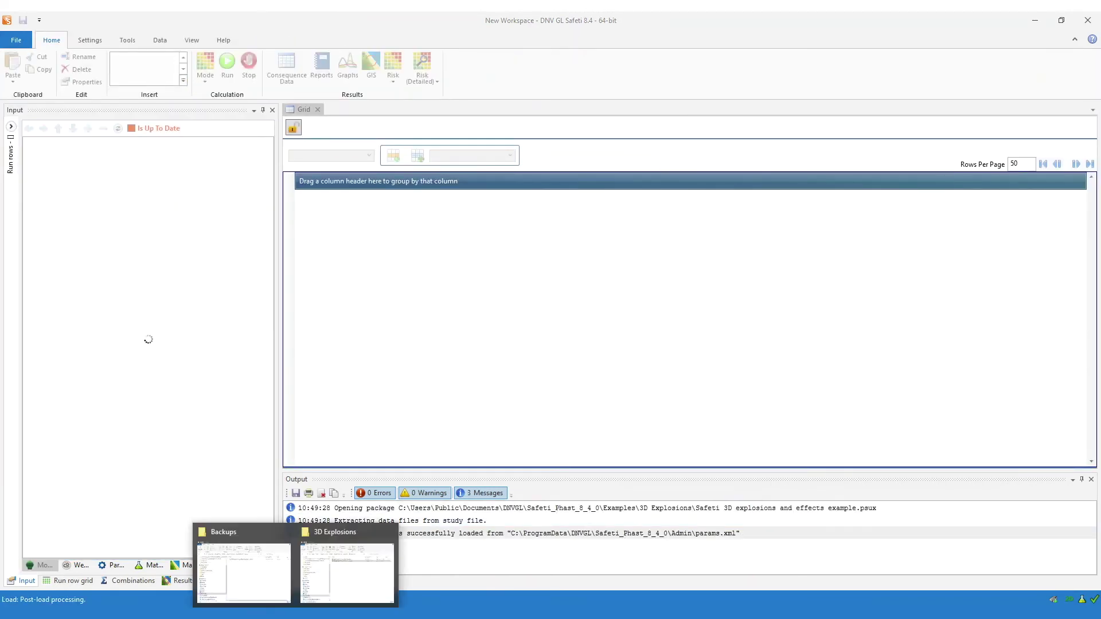
{"action": "left_click", "coordinate": [264, 584]}
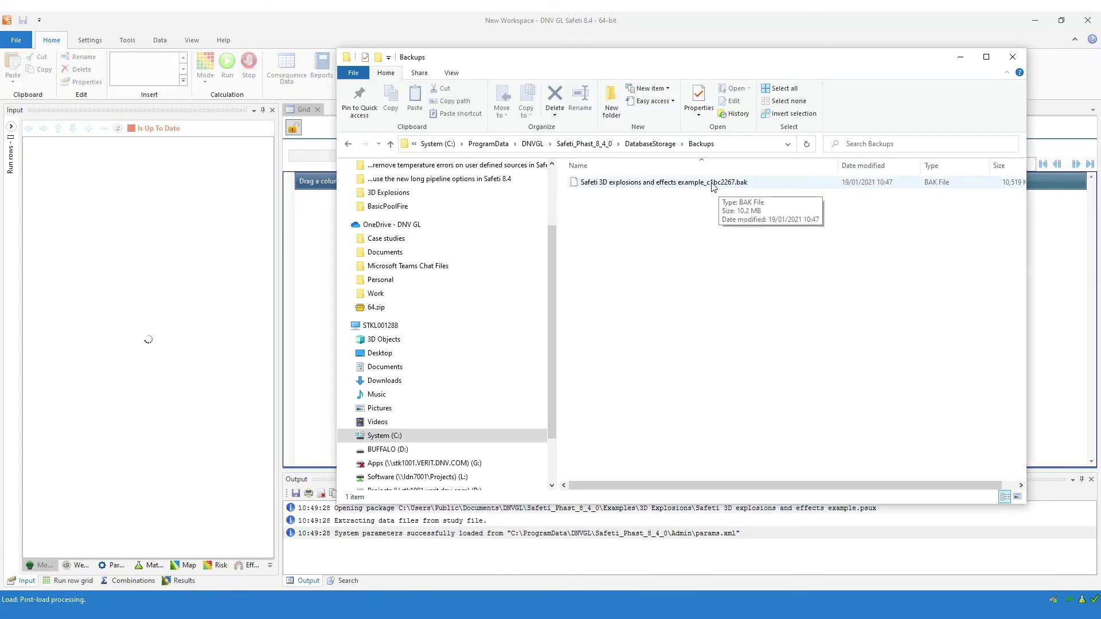
{"action": "left_click", "coordinate": [652, 144]}
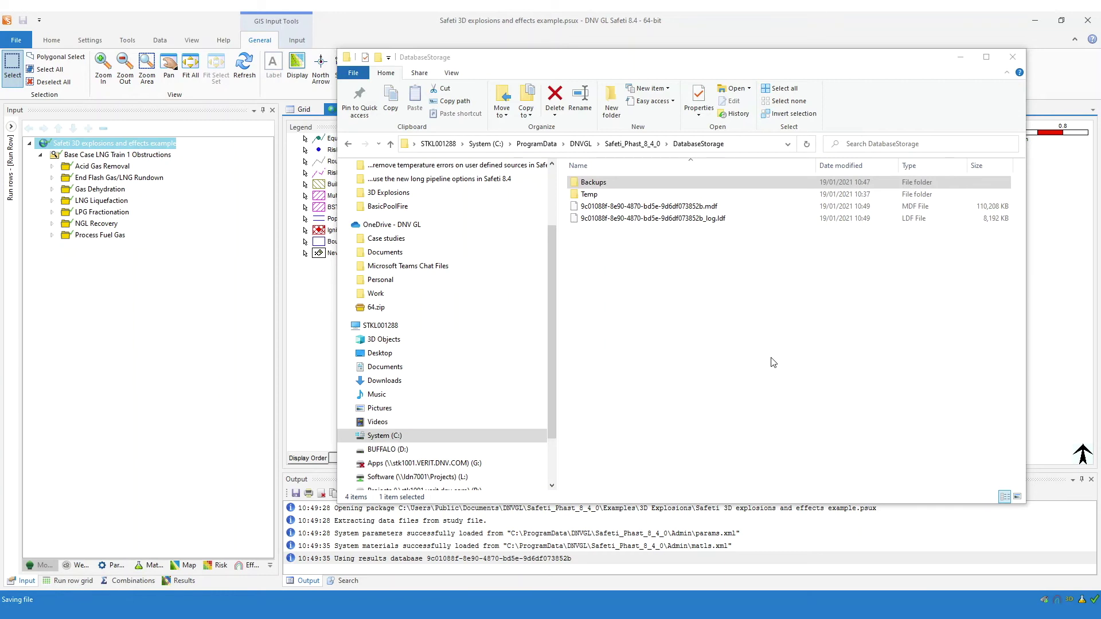
Confirm Backups still holds one .bak file, then open the Safeti workspace properties.
{"action": "double_click", "coordinate": [594, 185]}
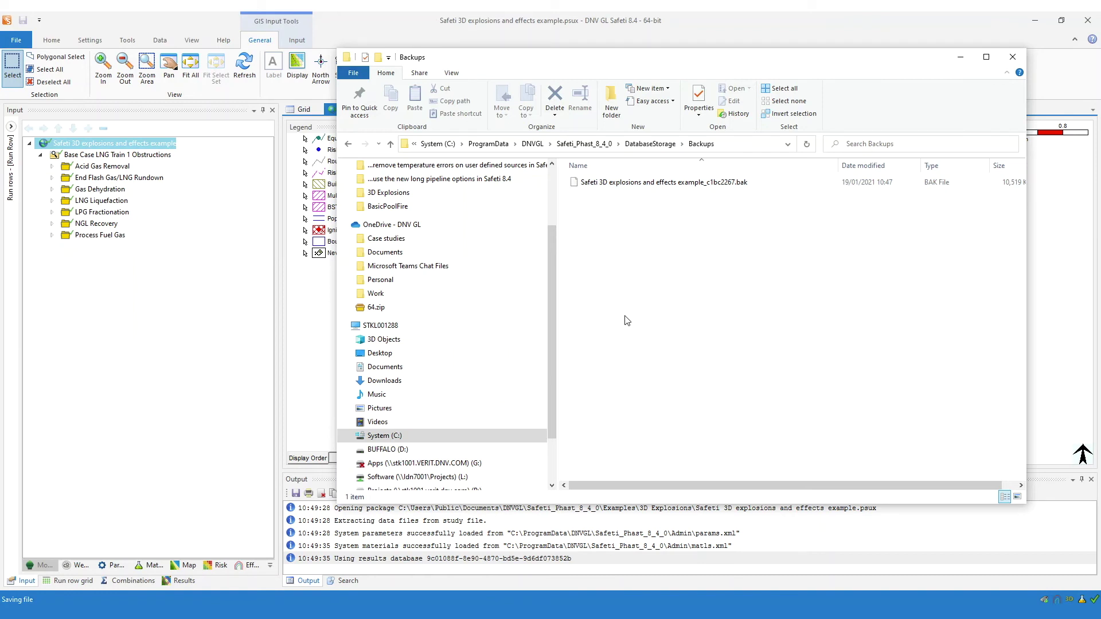
{"action": "left_click", "coordinate": [178, 24]}
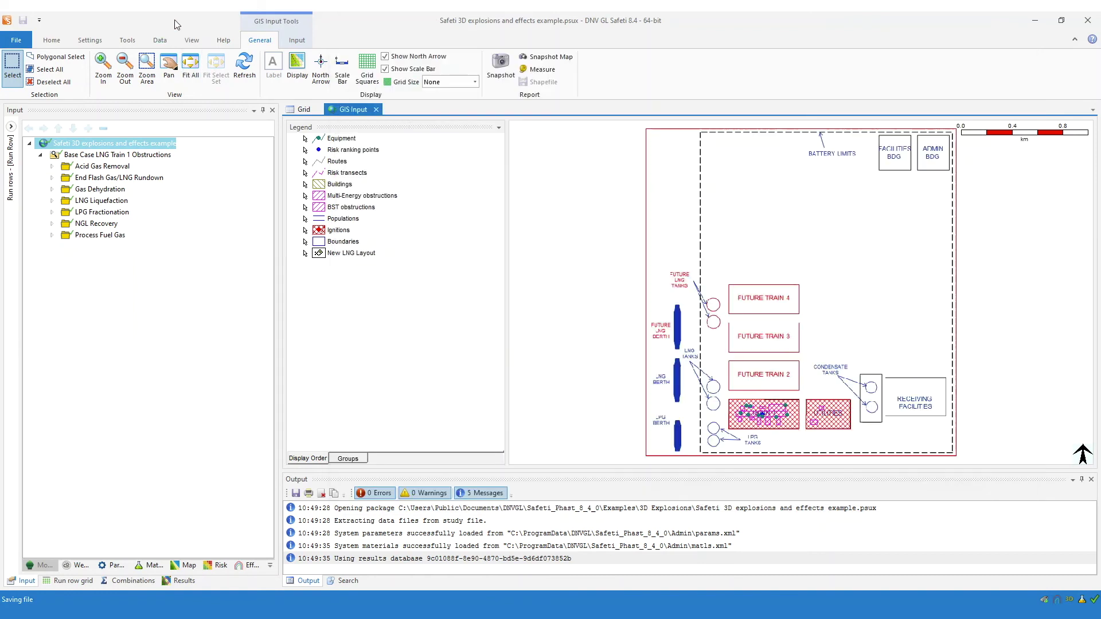
{"action": "double_click", "coordinate": [75, 146]}
Scroll the workspace properties to Database, verify the backup .bak file in DatabaseStorage\Backups, and return to the dialog.
{"action": "scroll", "coordinate": [616, 386], "scroll_direction": "down", "scroll_amount": 3}
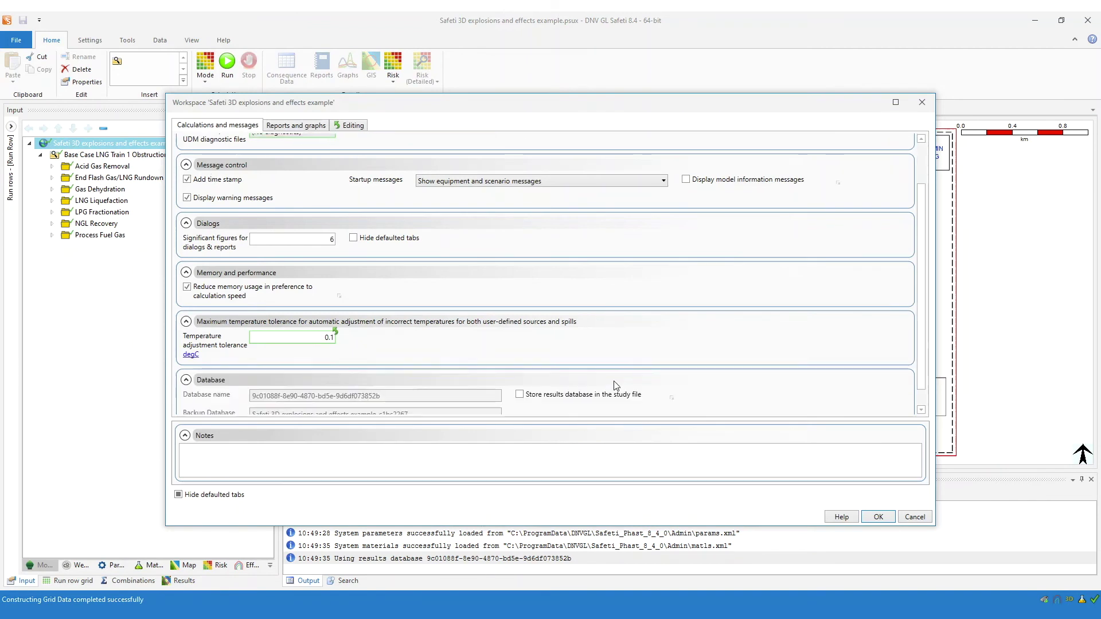
{"action": "scroll", "coordinate": [616, 386], "scroll_direction": "down", "scroll_amount": 1}
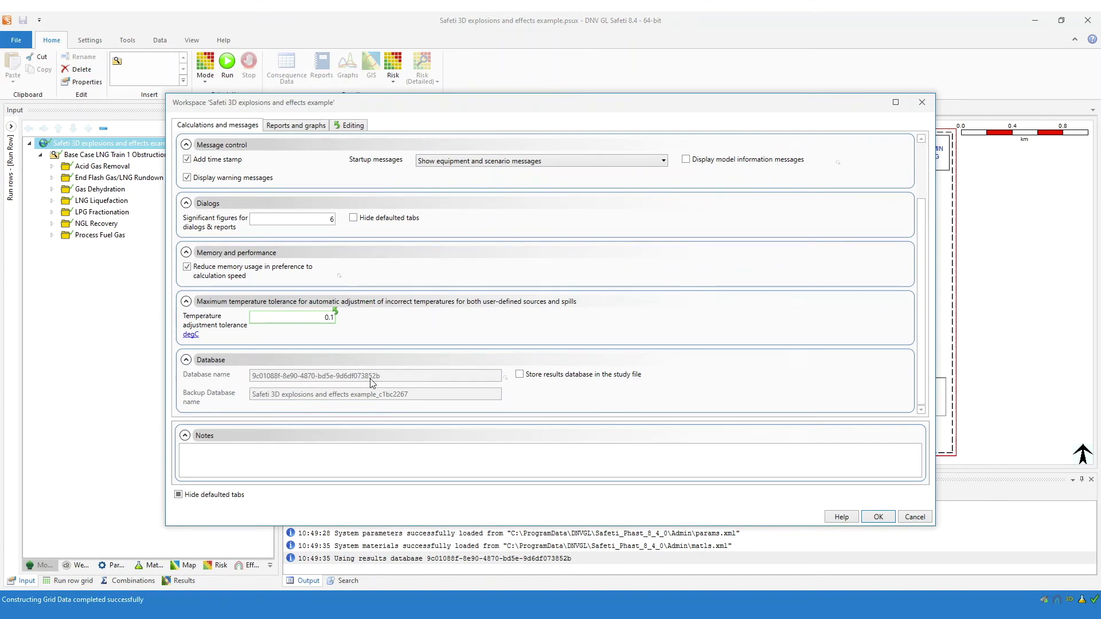
{"action": "mouse_move", "coordinate": [296, 614]}
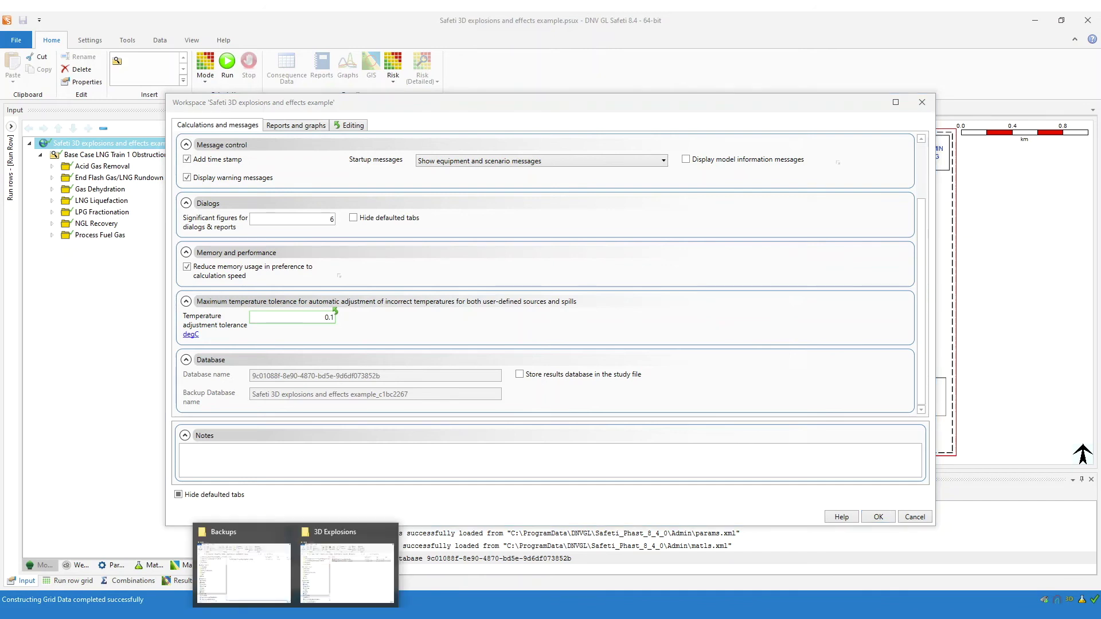
{"action": "left_click", "coordinate": [274, 584]}
{"action": "left_click", "coordinate": [659, 144]}
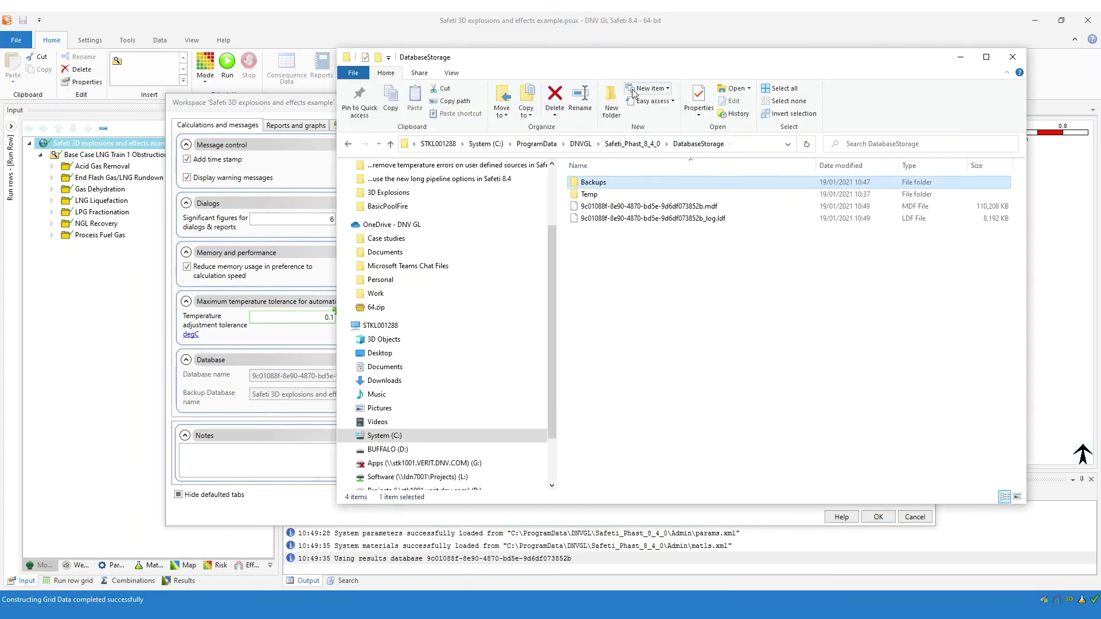
{"action": "left_click_drag", "start_coordinate": [601, 64], "coordinate": [666, 69]}
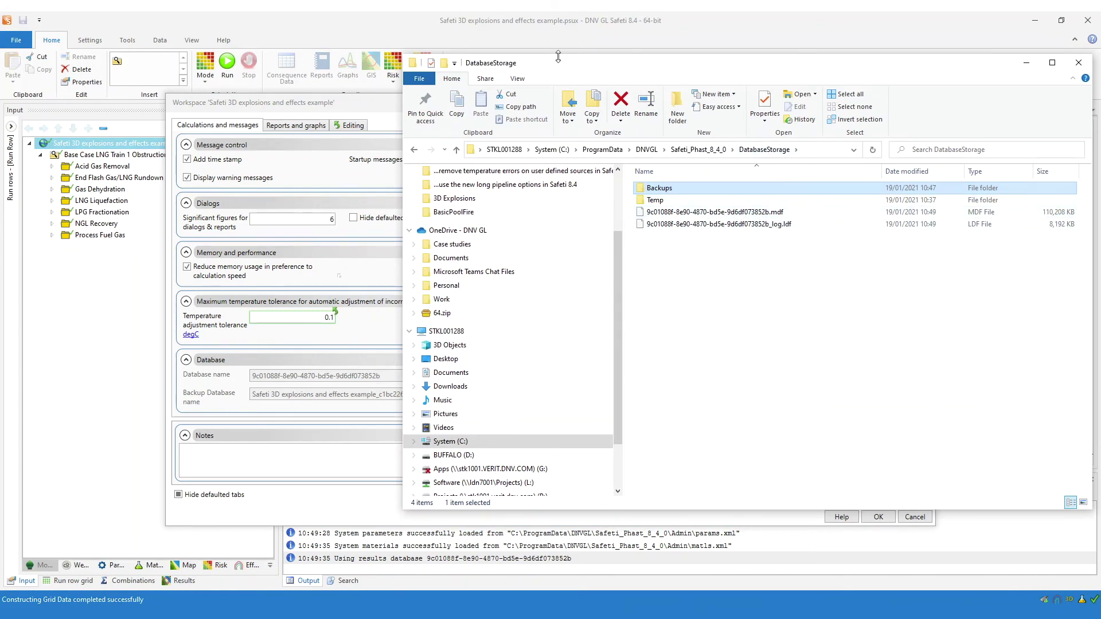
{"action": "left_click_drag", "start_coordinate": [560, 64], "coordinate": [641, 65]}
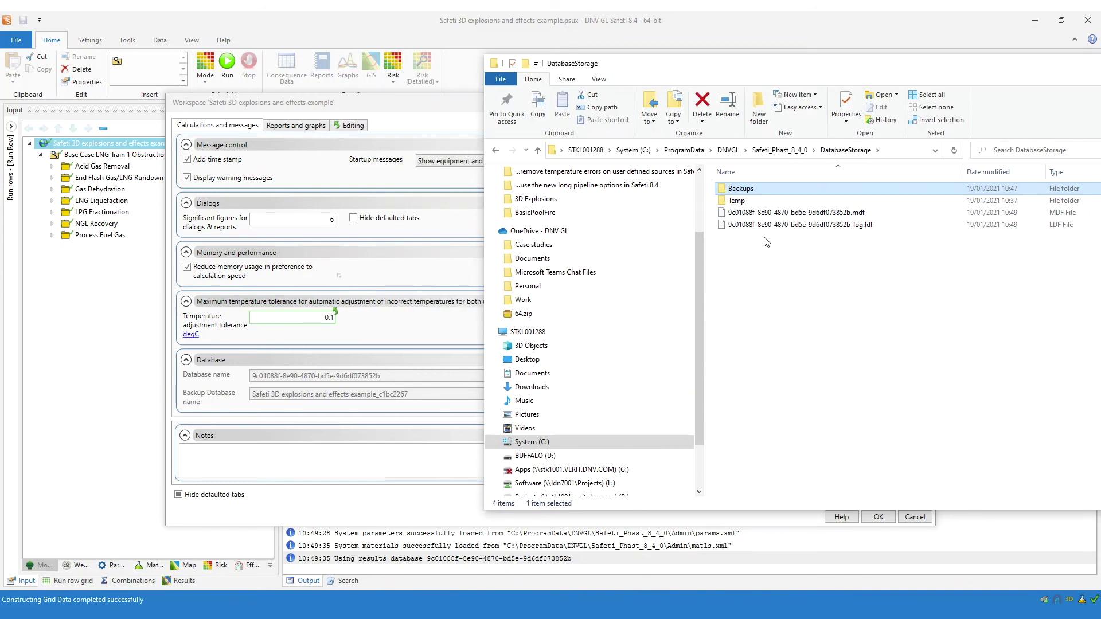
{"action": "double_click", "coordinate": [756, 188]}
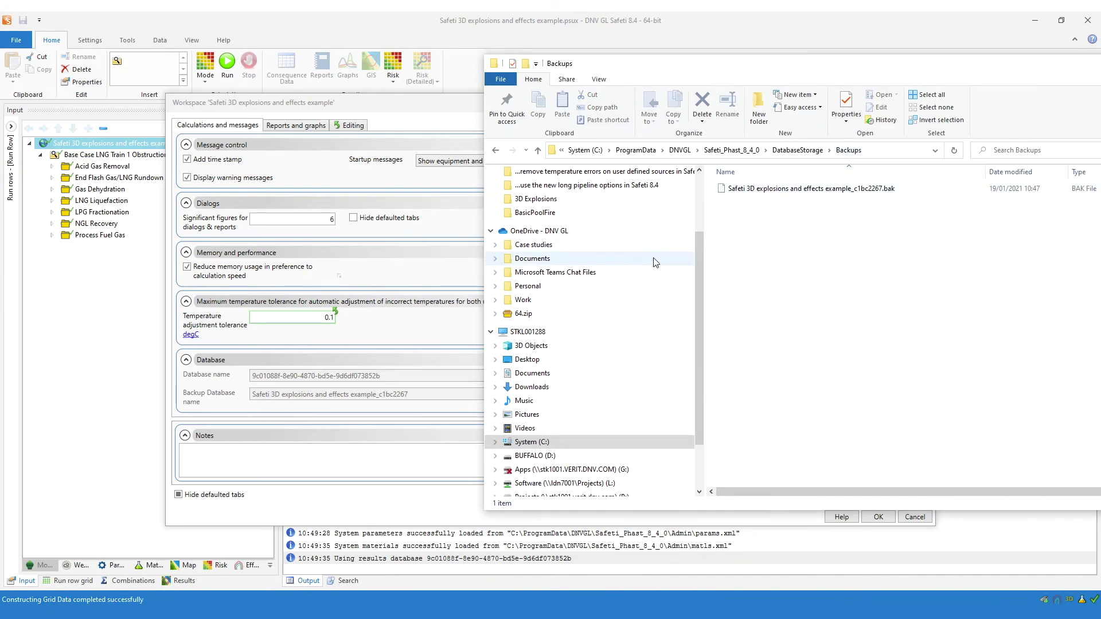
{"action": "left_click", "coordinate": [378, 130]}
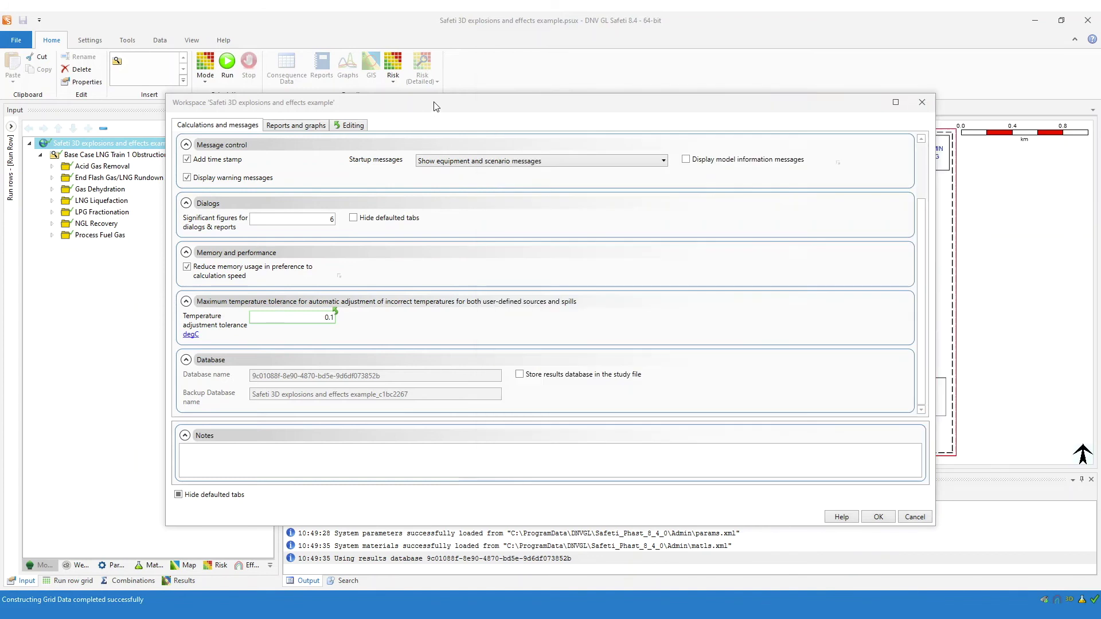
Turn on 'Store results database in the study file', confirm with OK, and save the study.
{"action": "left_click", "coordinate": [520, 376]}
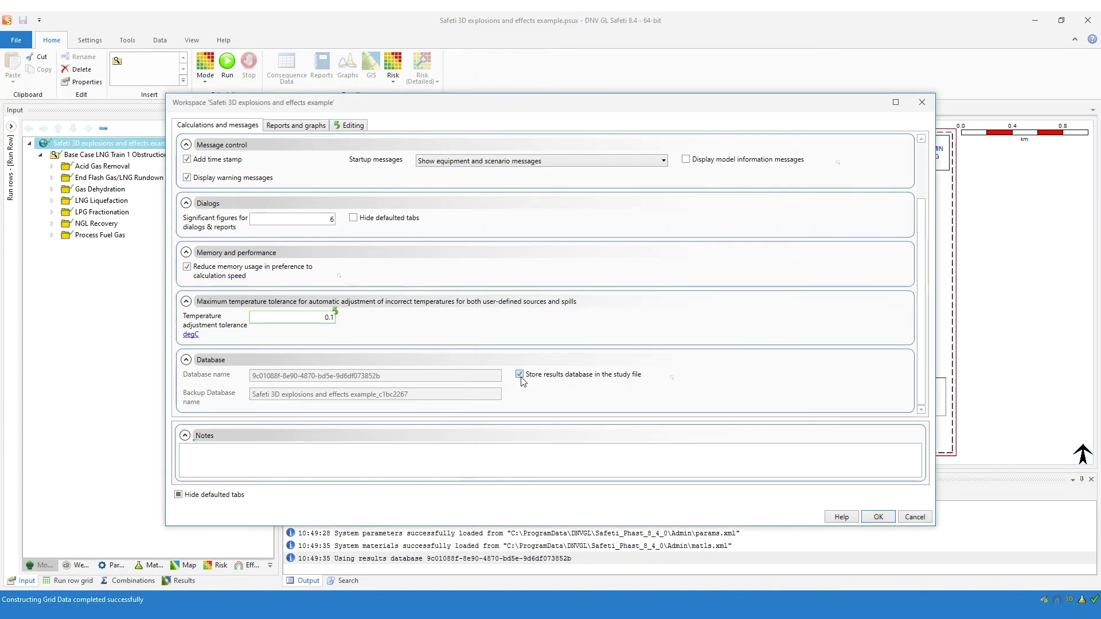
{"action": "left_click", "coordinate": [879, 518]}
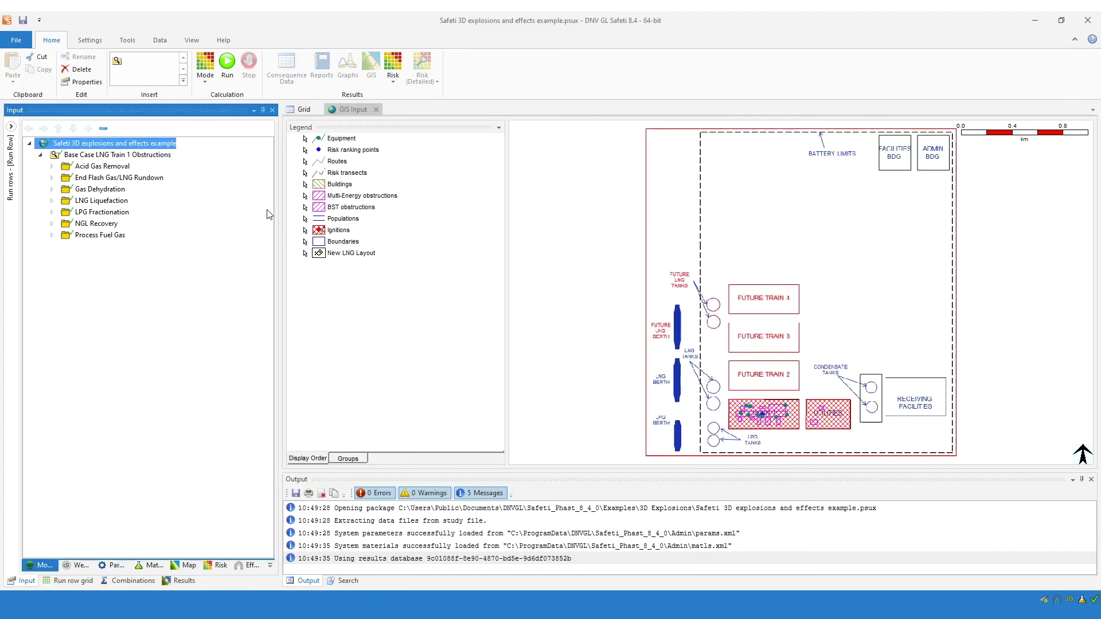
{"action": "left_click", "coordinate": [23, 21]}
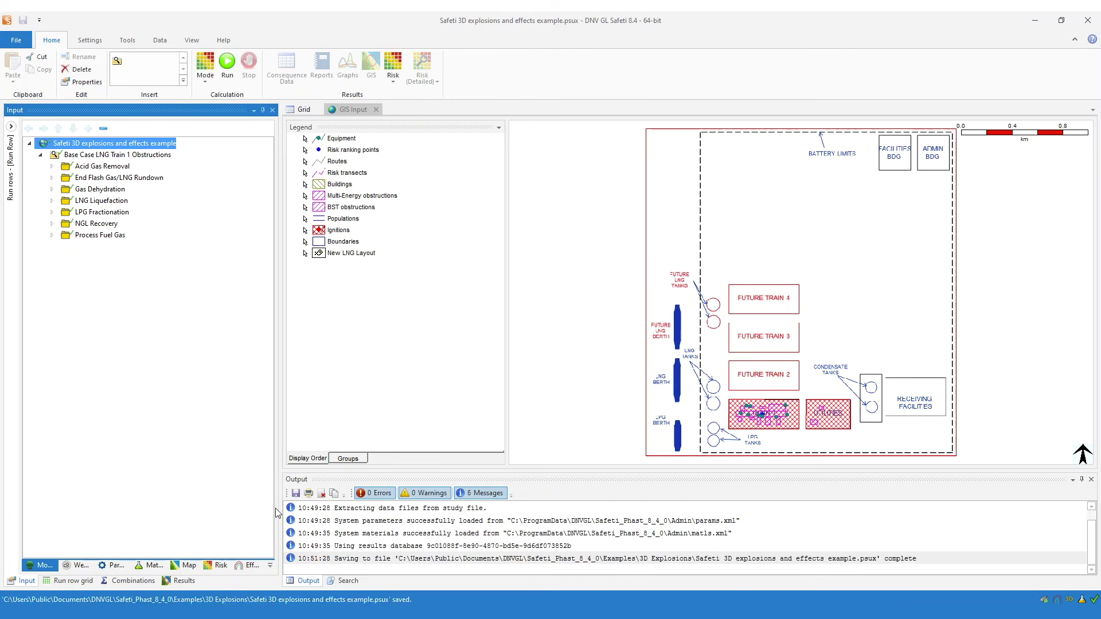
Check the DatabaseStorage folder, then open Get study details for the 3D Explosions .psux file.
{"action": "mouse_move", "coordinate": [295, 618]}
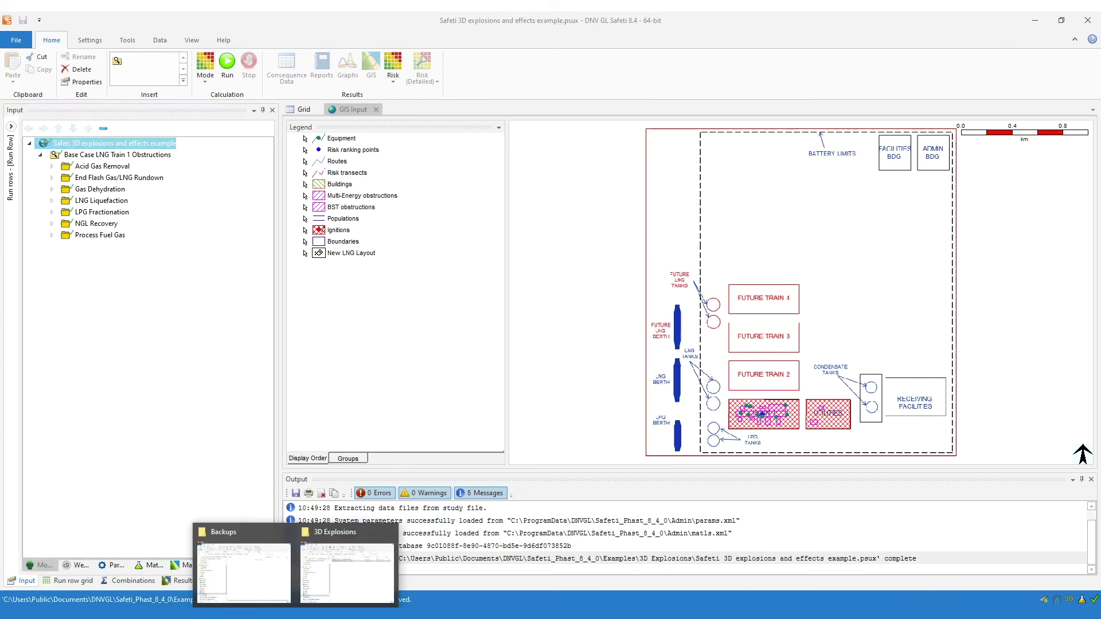
{"action": "left_click", "coordinate": [246, 576]}
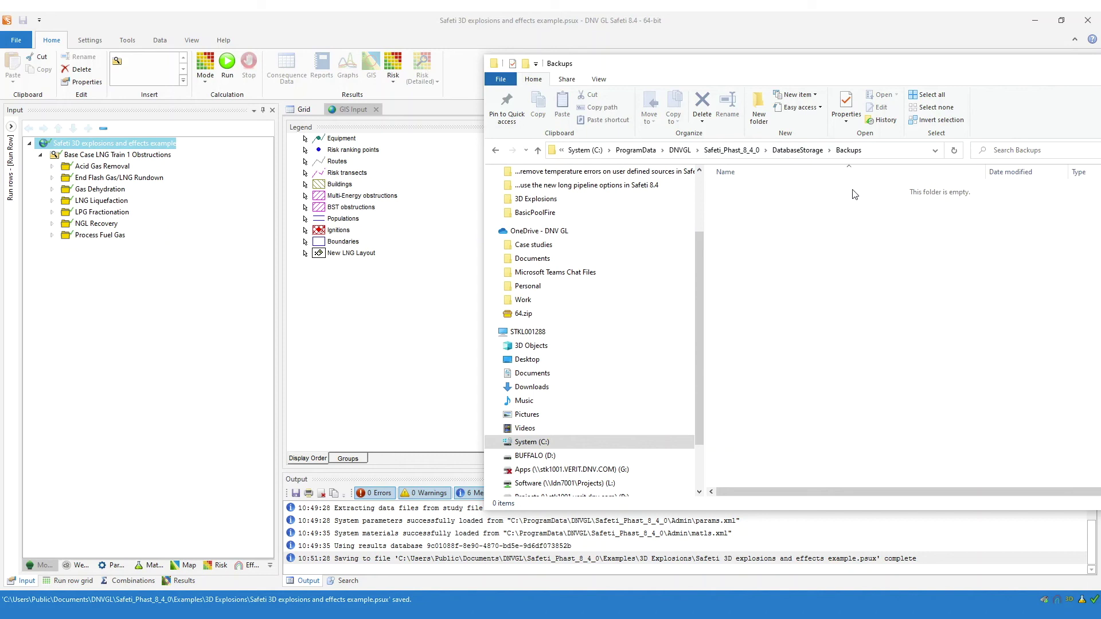
{"action": "left_click", "coordinate": [800, 151]}
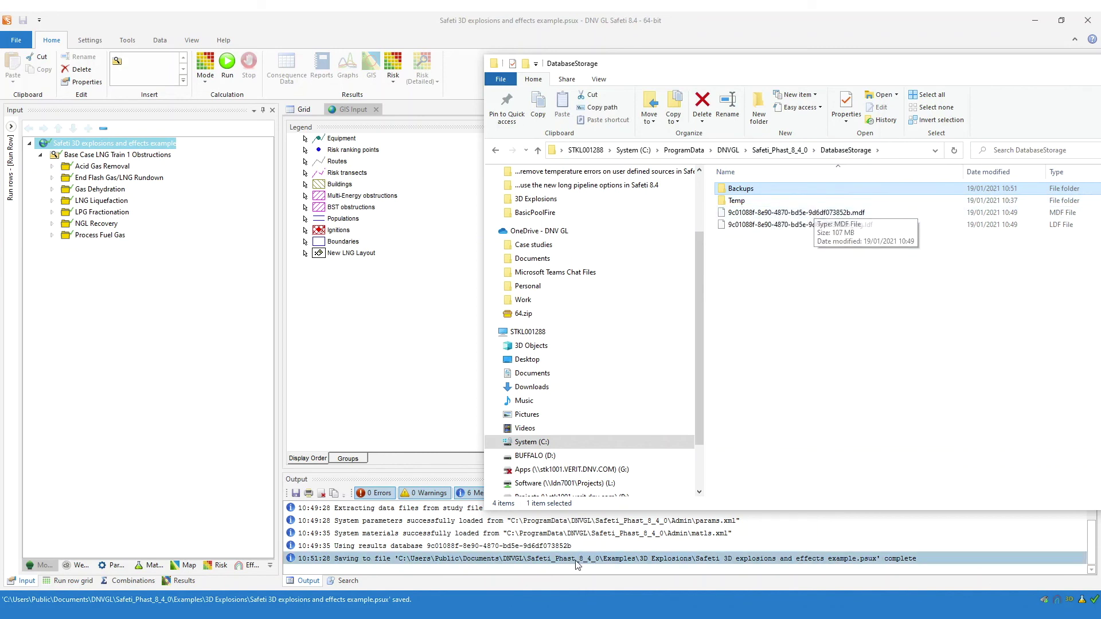
{"action": "mouse_move", "coordinate": [298, 617]}
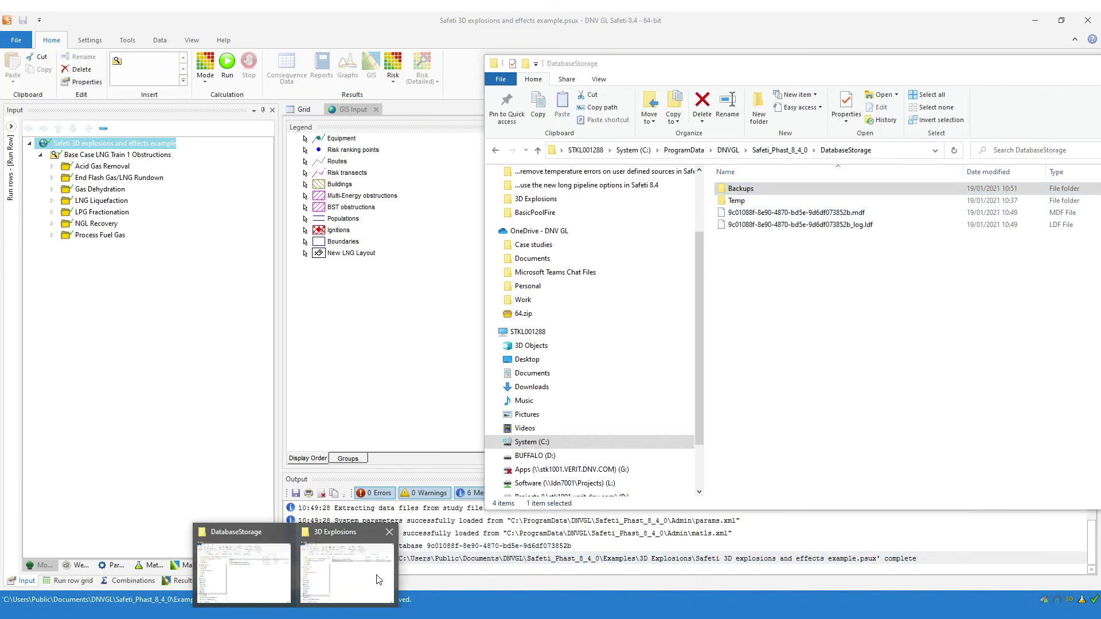
{"action": "left_click", "coordinate": [345, 568]}
{"action": "right_click", "coordinate": [594, 245]}
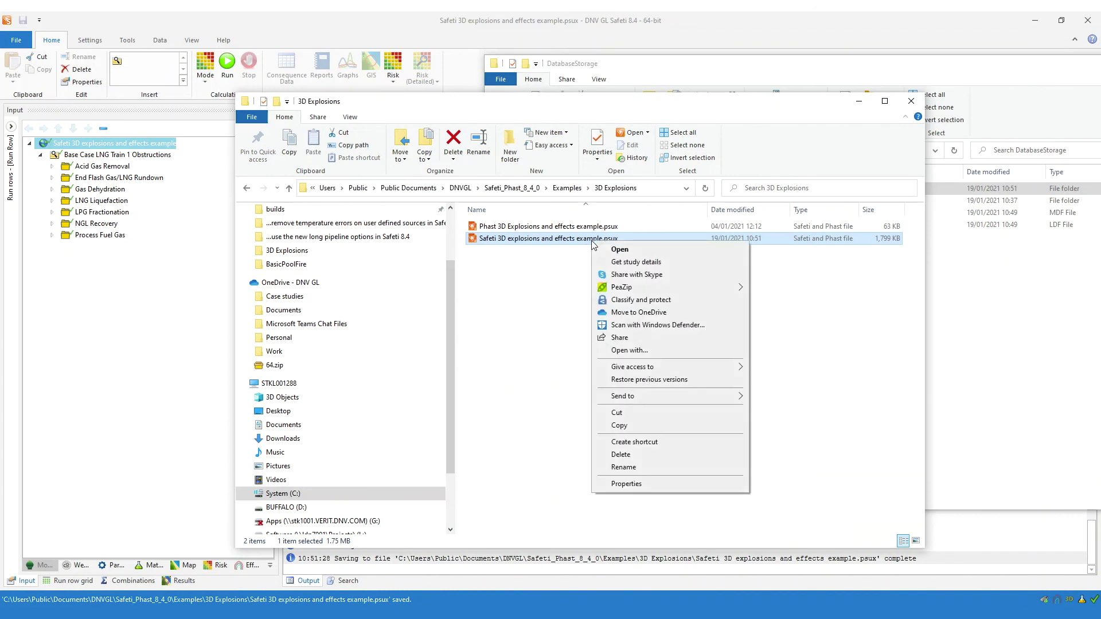
{"action": "left_click", "coordinate": [643, 263]}
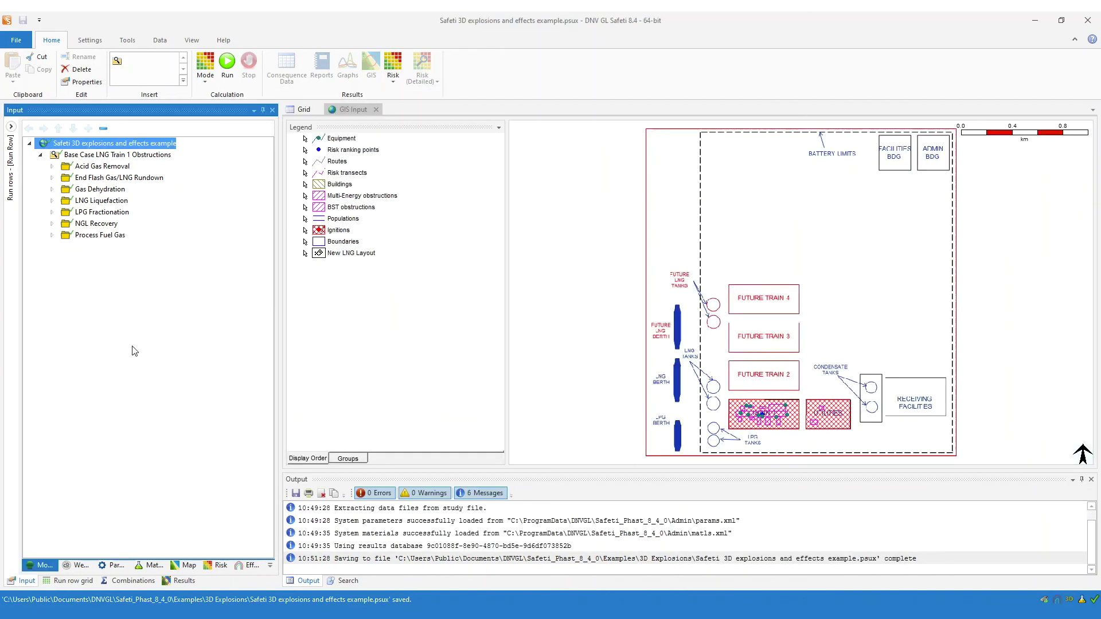
{"action": "left_click", "coordinate": [136, 354]}
{"action": "double_click", "coordinate": [117, 147]}
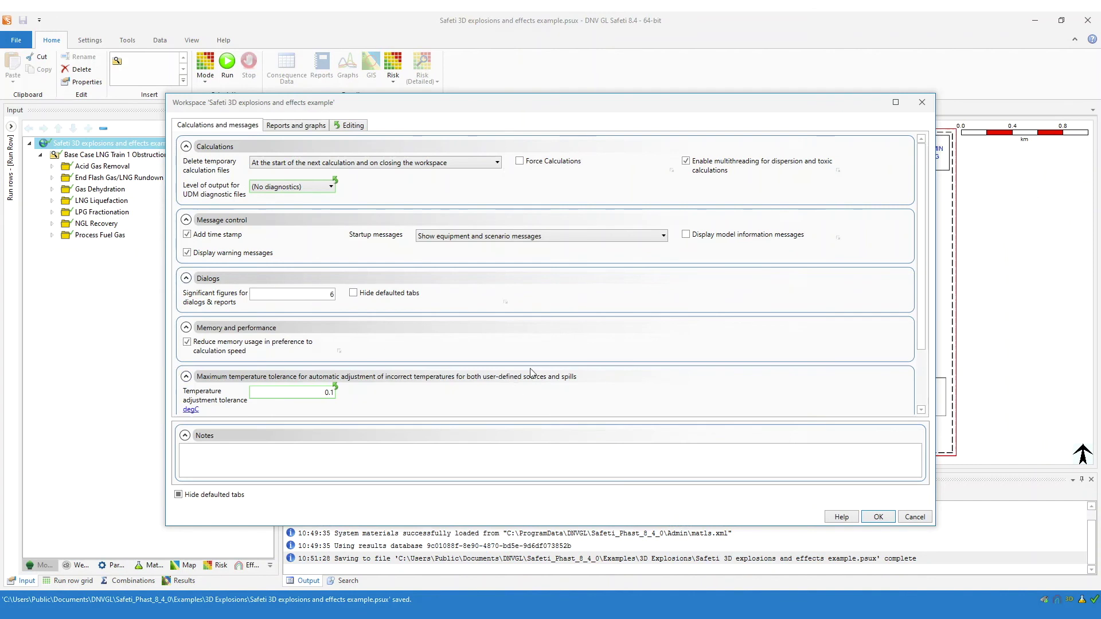
{"action": "scroll", "coordinate": [524, 373], "scroll_direction": "down", "scroll_amount": 2}
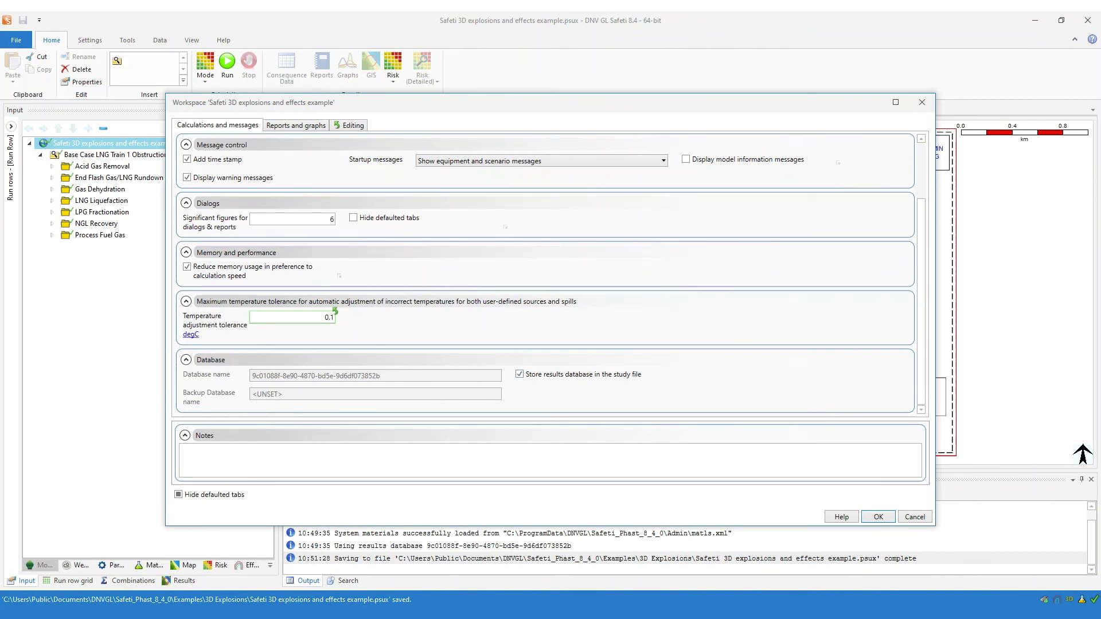
{"action": "mouse_move", "coordinate": [296, 617]}
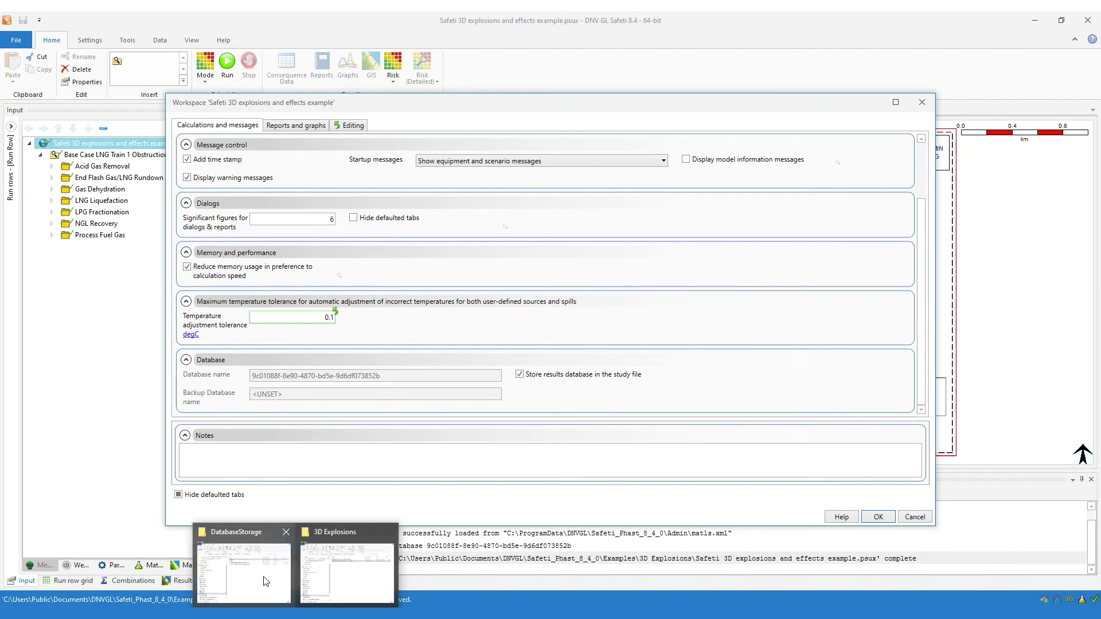
{"action": "left_click", "coordinate": [244, 568]}
{"action": "double_click", "coordinate": [763, 193]}
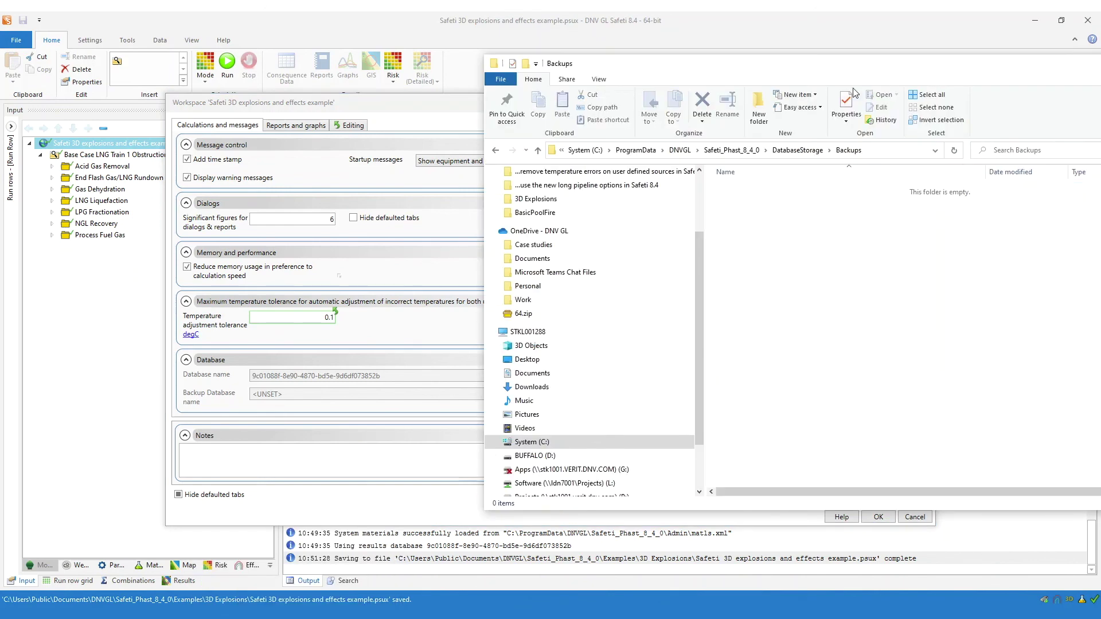
{"action": "key", "text": "super+Down"}
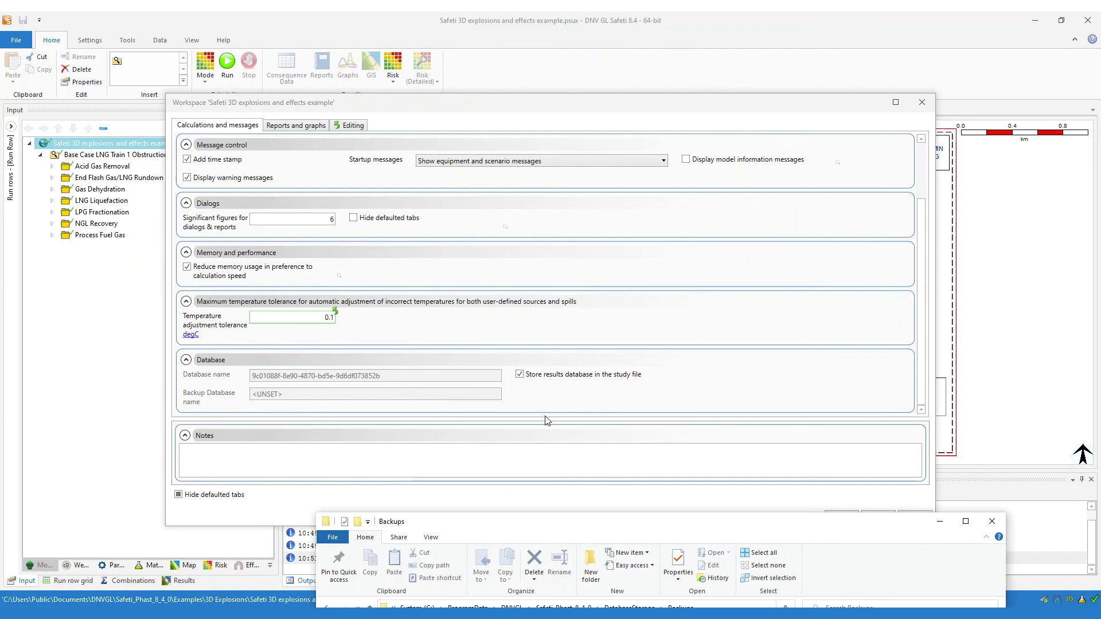
{"action": "double_click", "coordinate": [520, 375]}
{"action": "left_click_drag", "start_coordinate": [663, 533], "coordinate": [815, 253]}
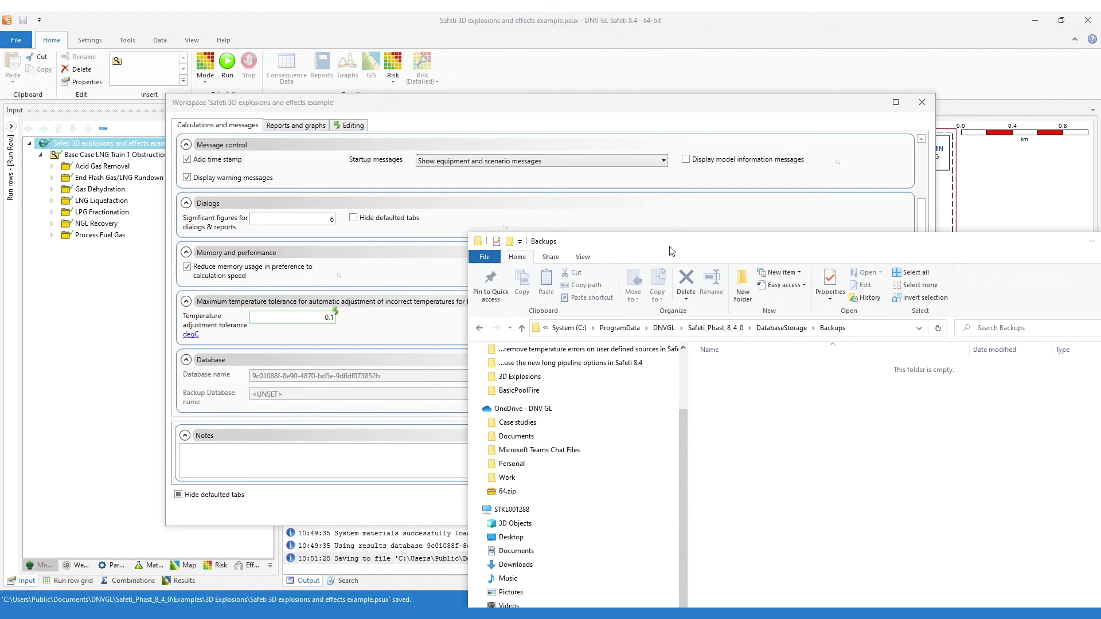
{"action": "left_click_drag", "start_coordinate": [669, 246], "coordinate": [532, 105]}
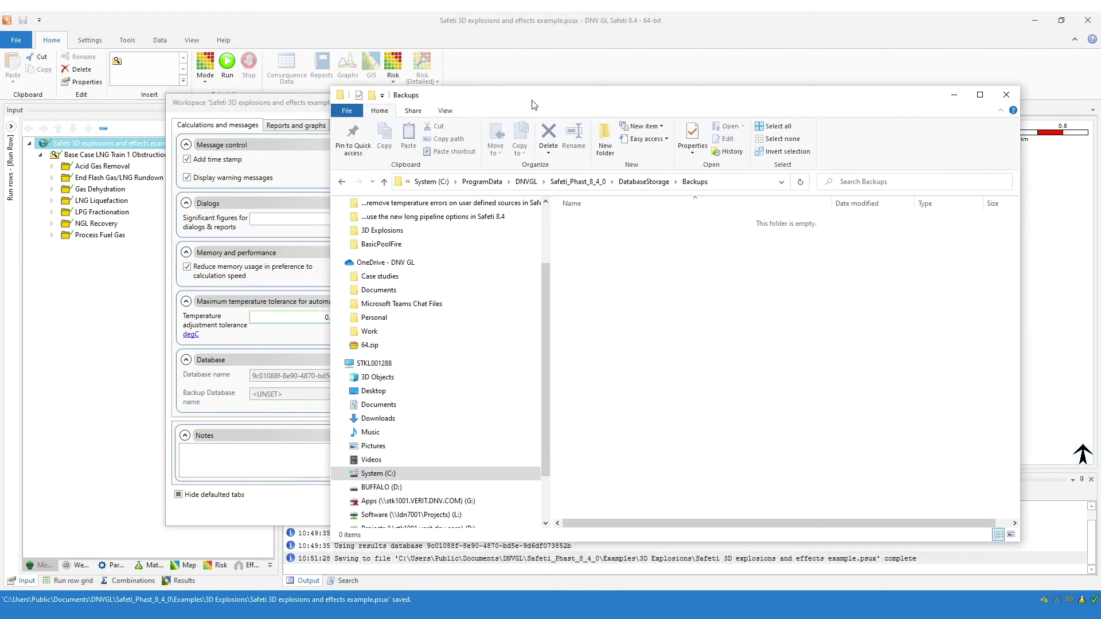
{"action": "left_click", "coordinate": [955, 98]}
{"action": "left_click", "coordinate": [920, 518]}
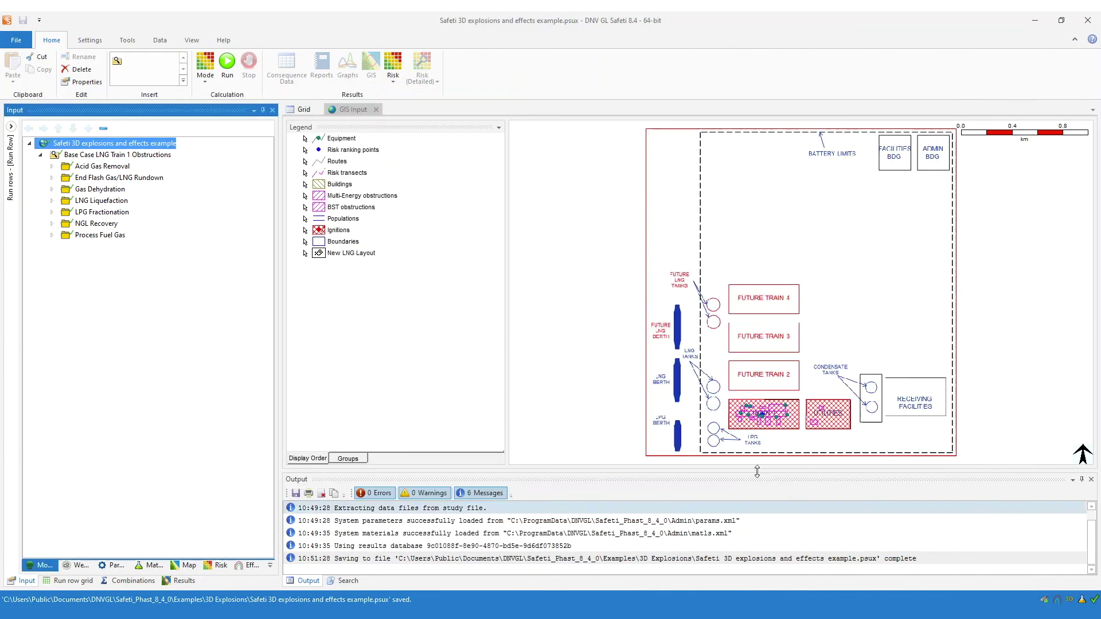
Confirm the workspace stores results in the study file with no backup, then view DatabaseStorage's .mdf and .ldf files.
{"action": "double_click", "coordinate": [95, 148]}
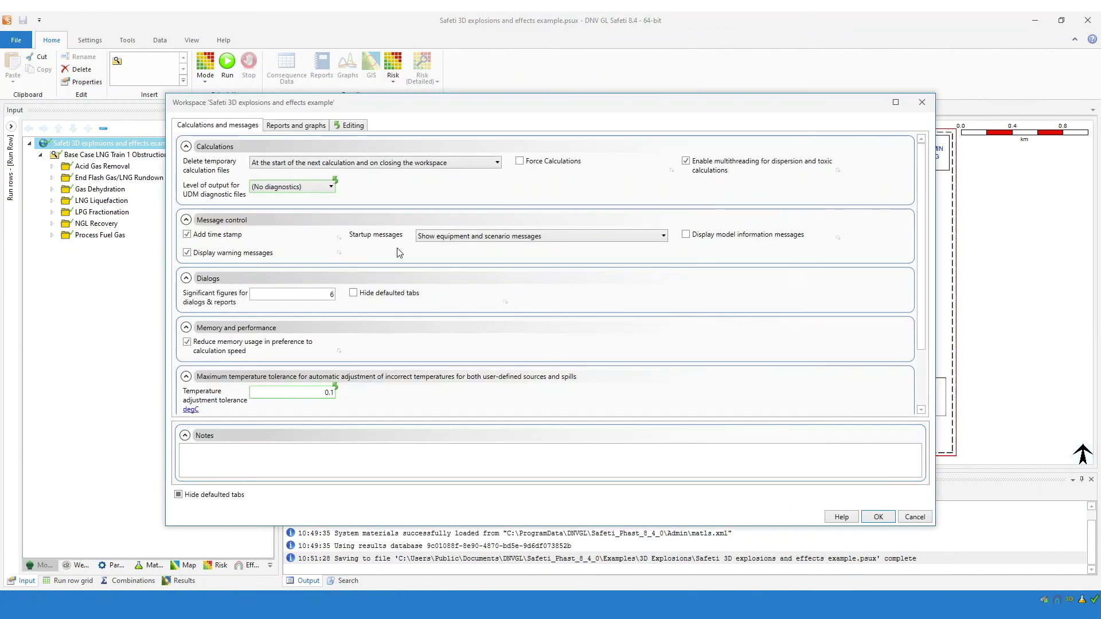
{"action": "scroll", "coordinate": [585, 386], "scroll_direction": "down", "scroll_amount": 2}
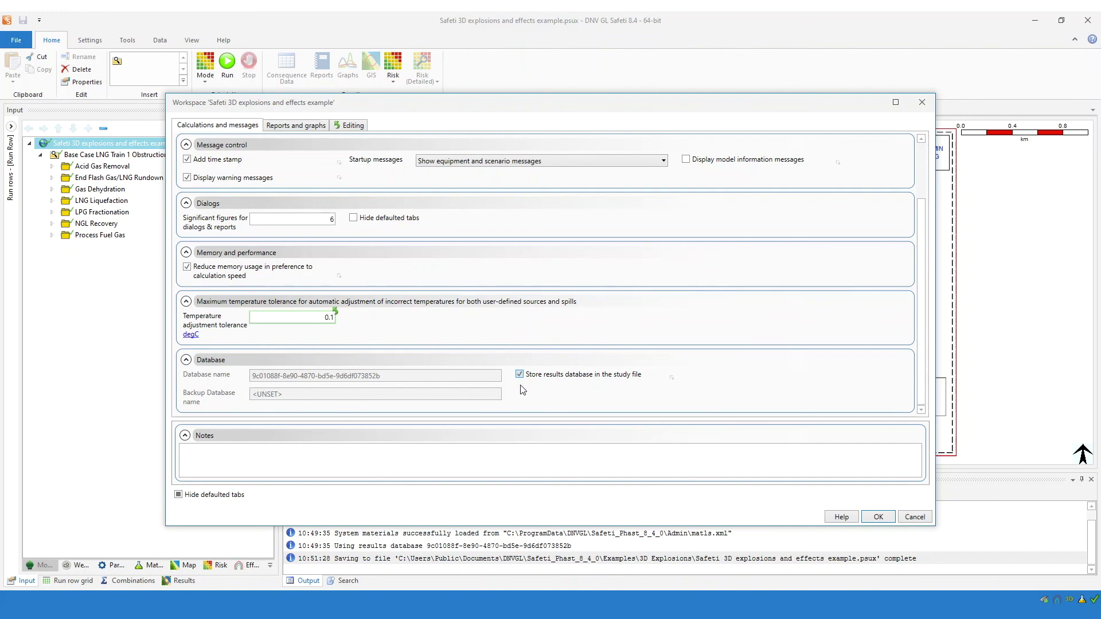
{"action": "mouse_move", "coordinate": [296, 605]}
{"action": "left_click", "coordinate": [244, 568]}
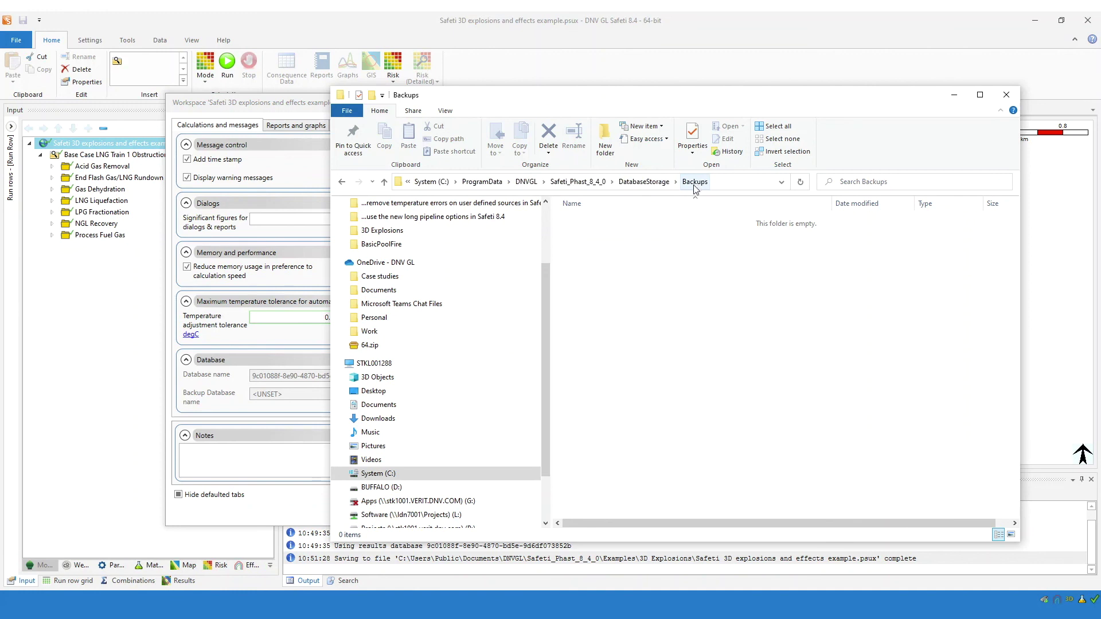
{"action": "left_click", "coordinate": [664, 184]}
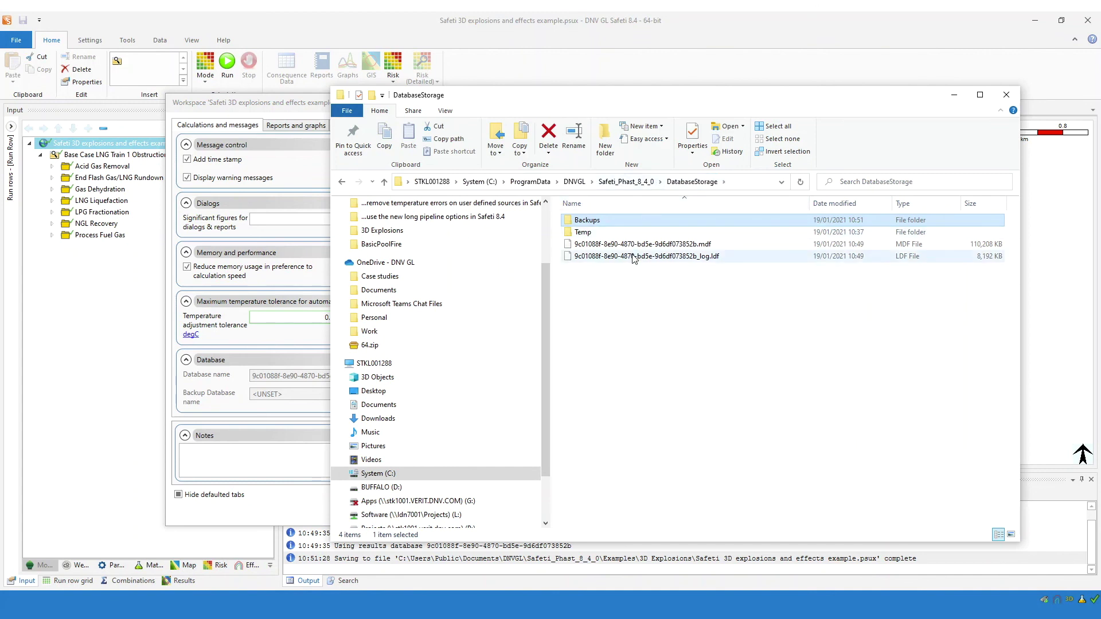